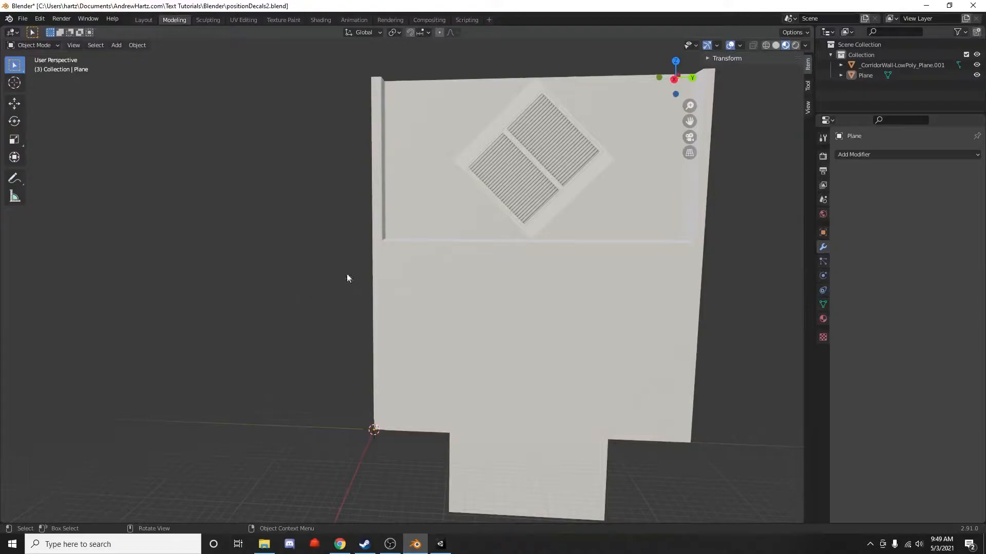
Select the corridor wall mesh and the vent decal plane in turn to inspect the two objects
left_click(409, 248)
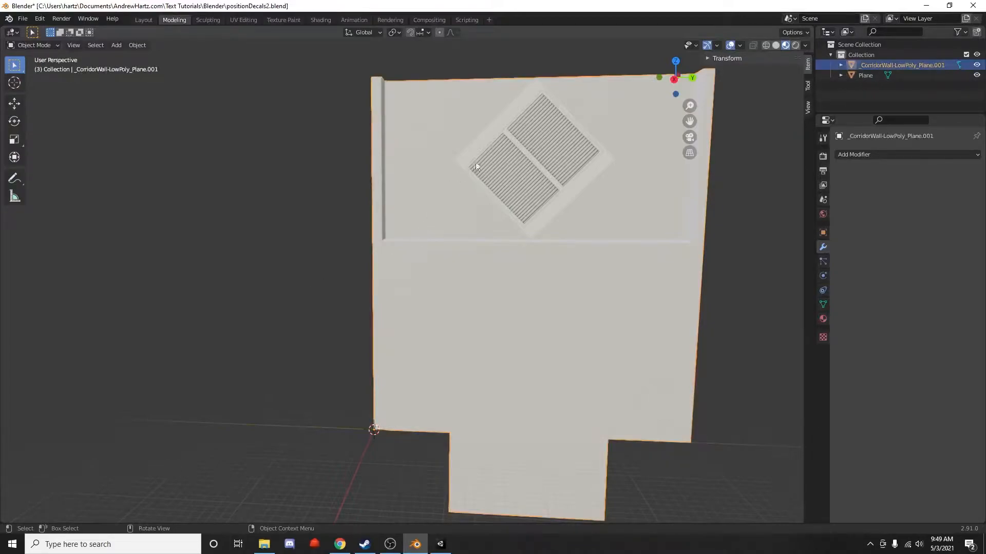
left_click(493, 151)
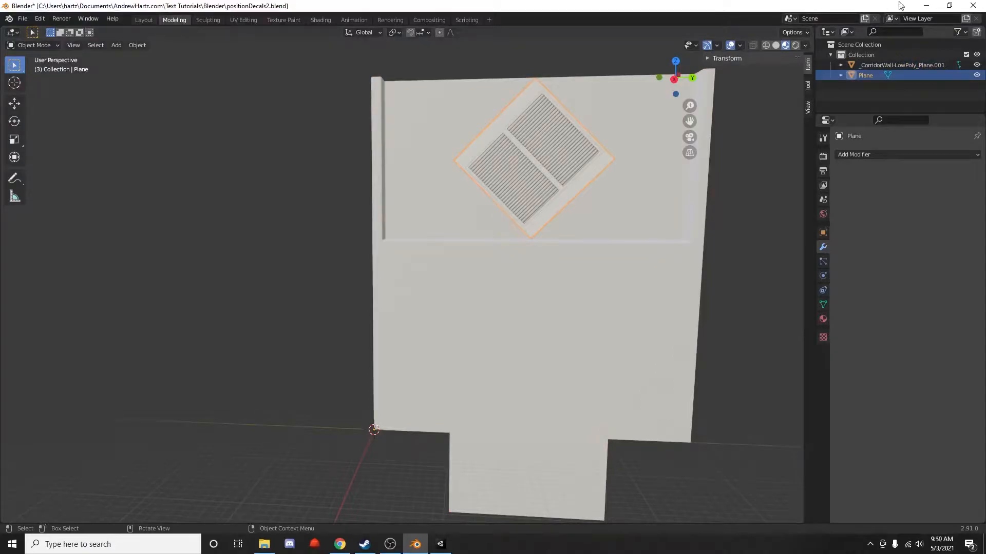
Switch to the Decal Baking web page in Chrome and download the Baking Tutorial Input archive
left_click(925, 5)
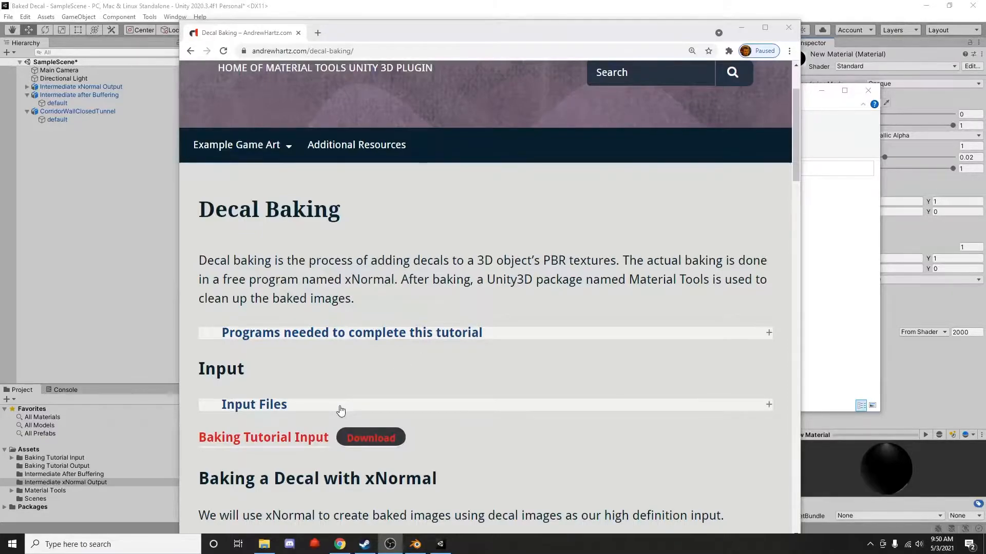
scroll(339, 407, "down", 2)
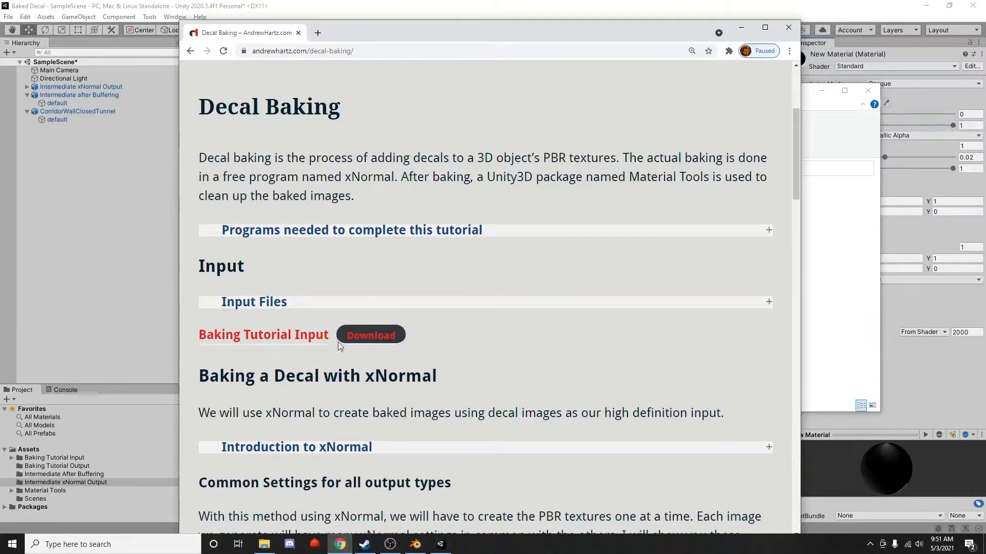
left_click(364, 337)
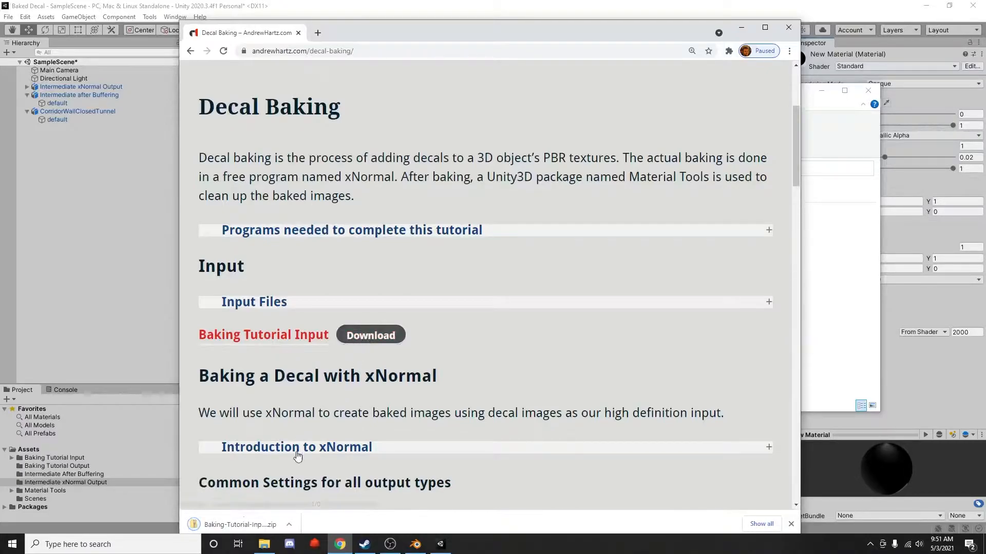
Extract the downloaded Baking-Tutorial-Input archive inside the Downloads folder using File Explorer
left_click(266, 544)
left_click(428, 216)
left_click(406, 93)
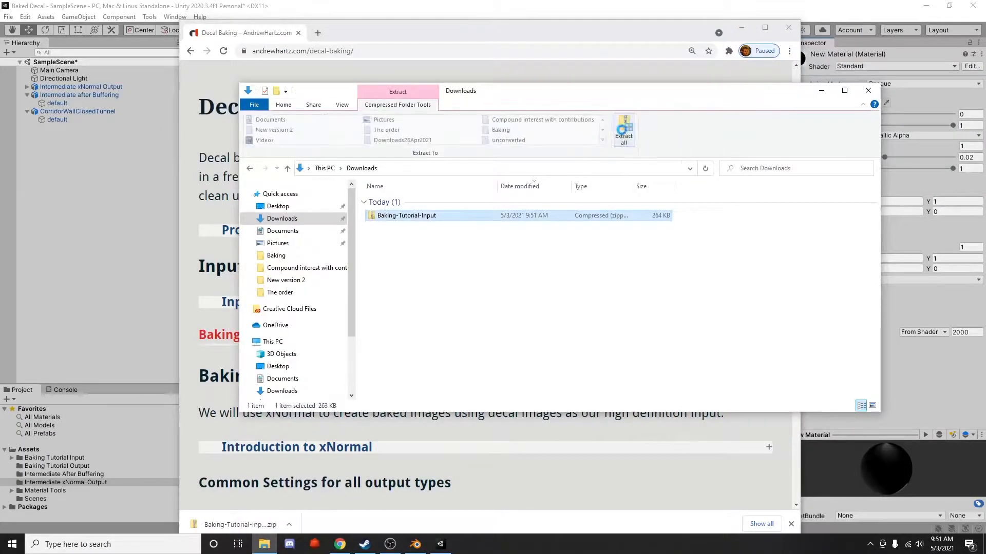
left_click(623, 132)
left_click(582, 374)
View the Background and positionDecals models in the extracted Baking Tutorial Input folder, and the images in its Vent Decal folder
double_click(430, 218)
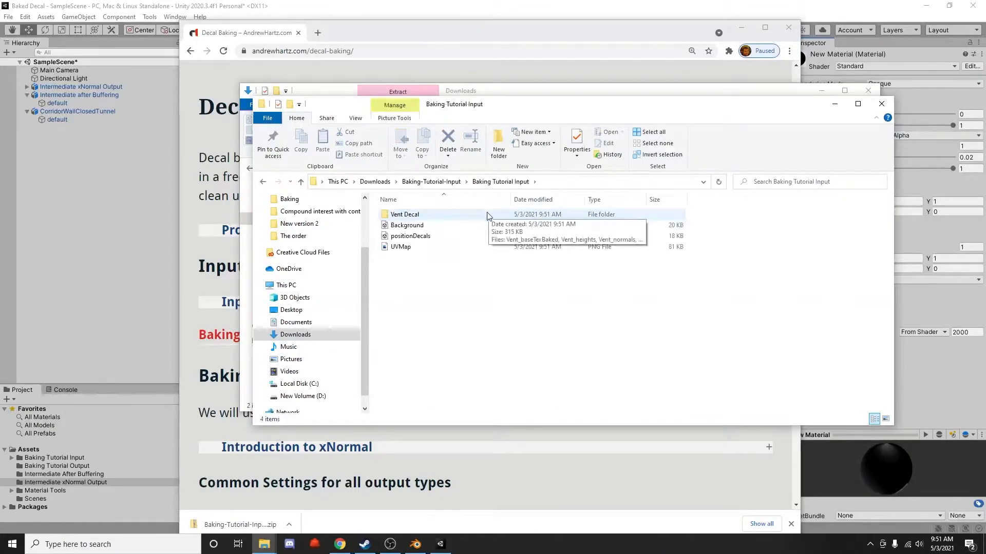
left_click(422, 227)
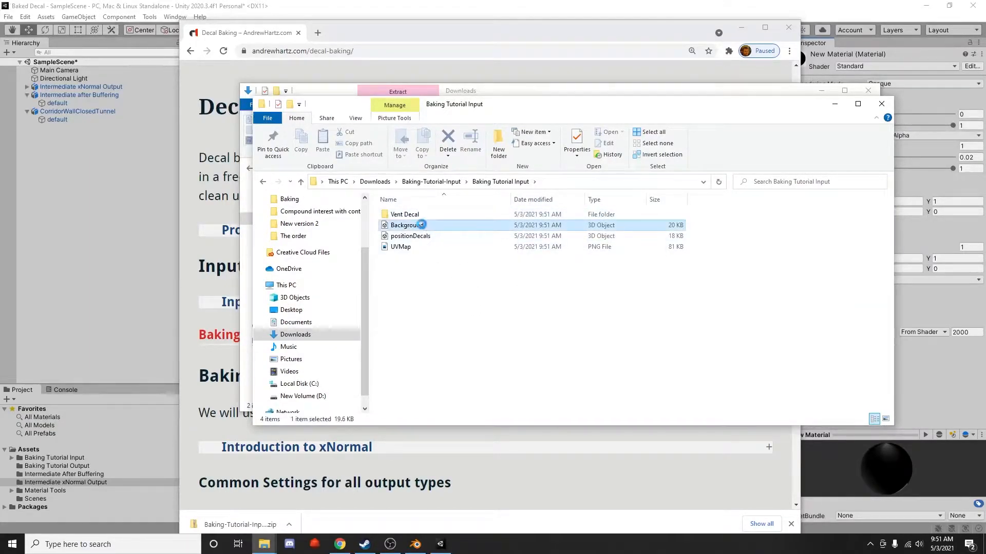
left_click(433, 237)
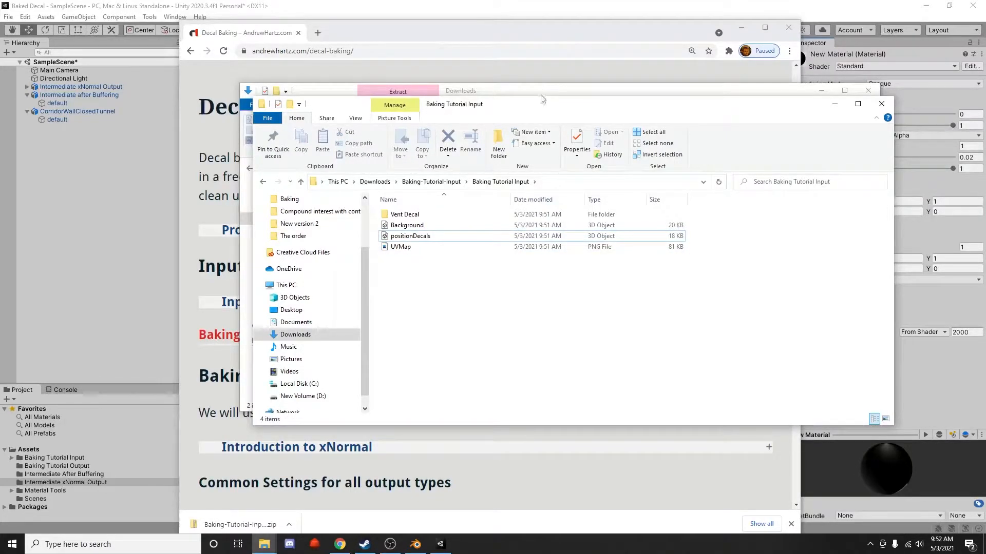
double_click(450, 216)
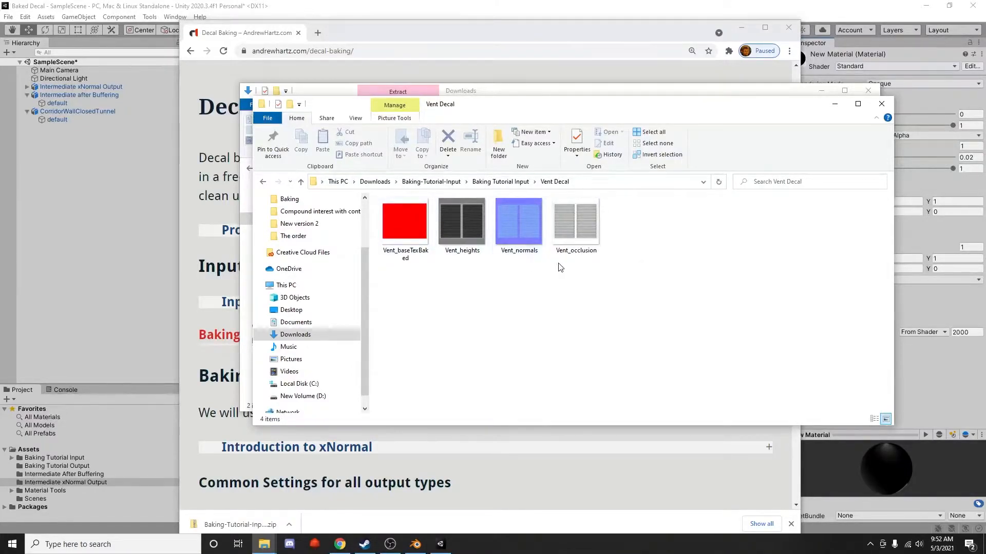
left_click_drag(542, 114, 552, 316)
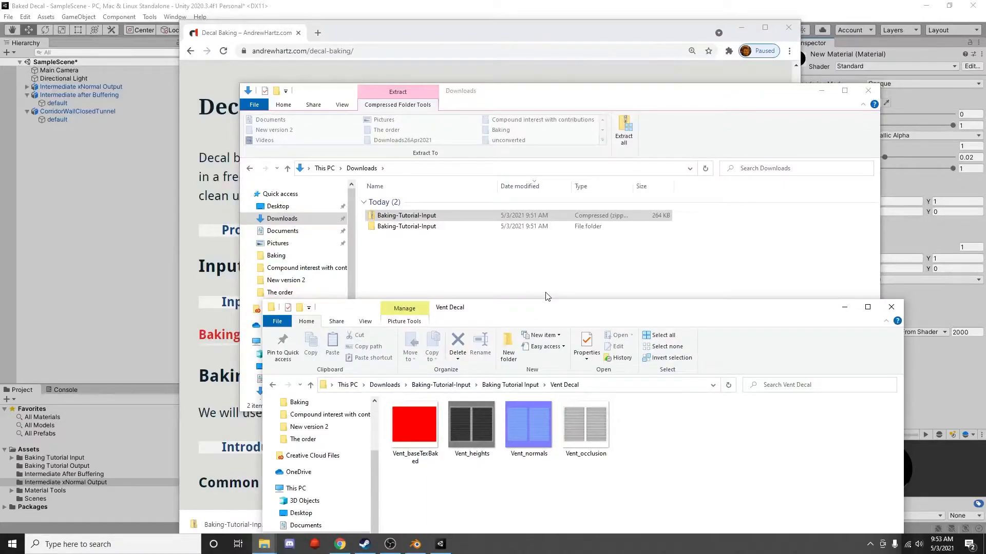
Switch to Unity and examine the baked occlusion, height, mask, normal and UV images in the Intermediate xNormal Output folder
left_click(445, 544)
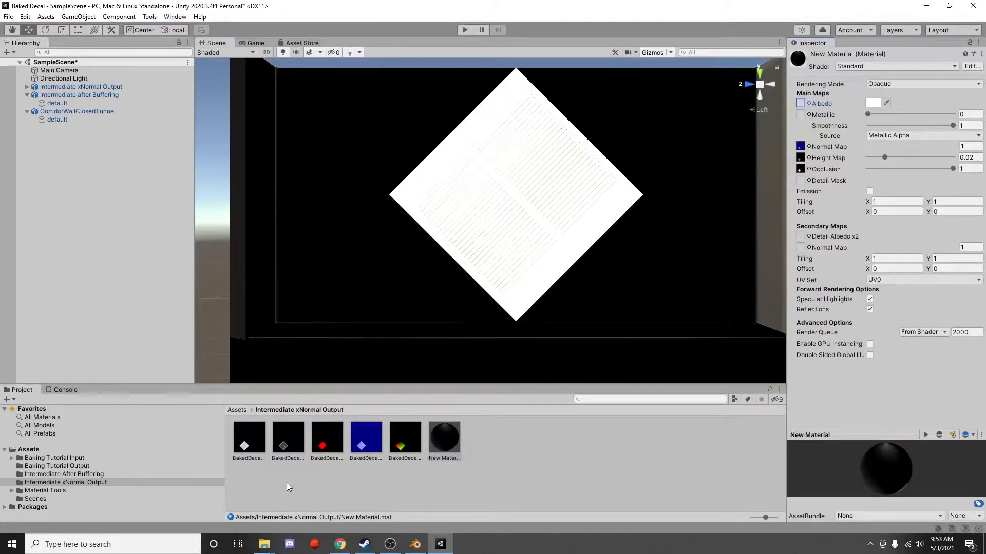
left_click(256, 451)
double_click(255, 451)
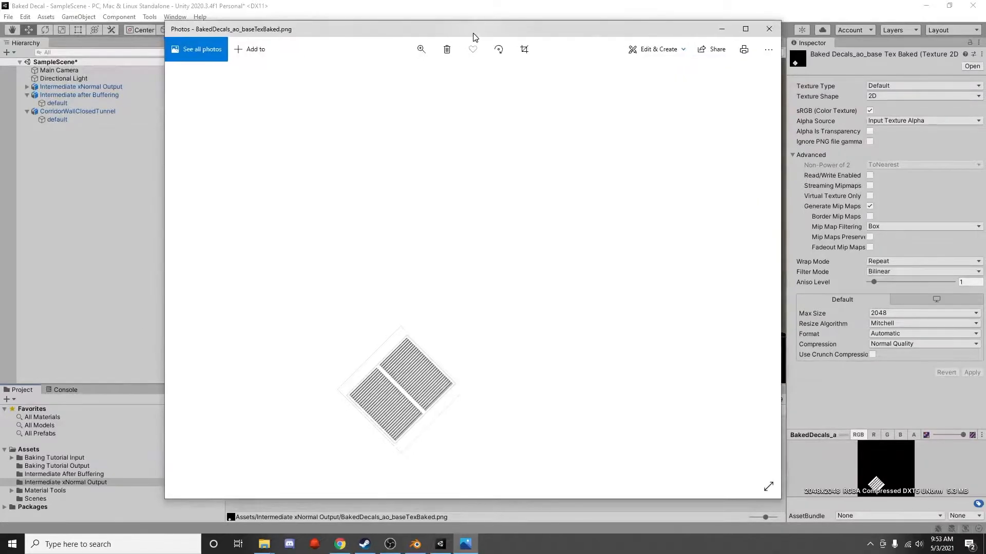
left_click_drag(473, 34, 0, 44)
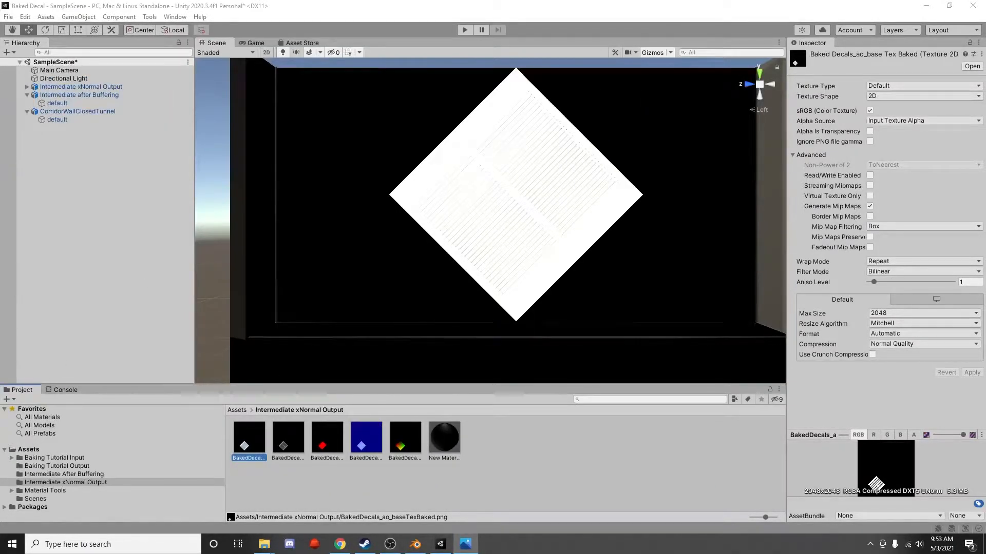
double_click(288, 437)
left_click_drag(197, 35, 0, 45)
double_click(321, 438)
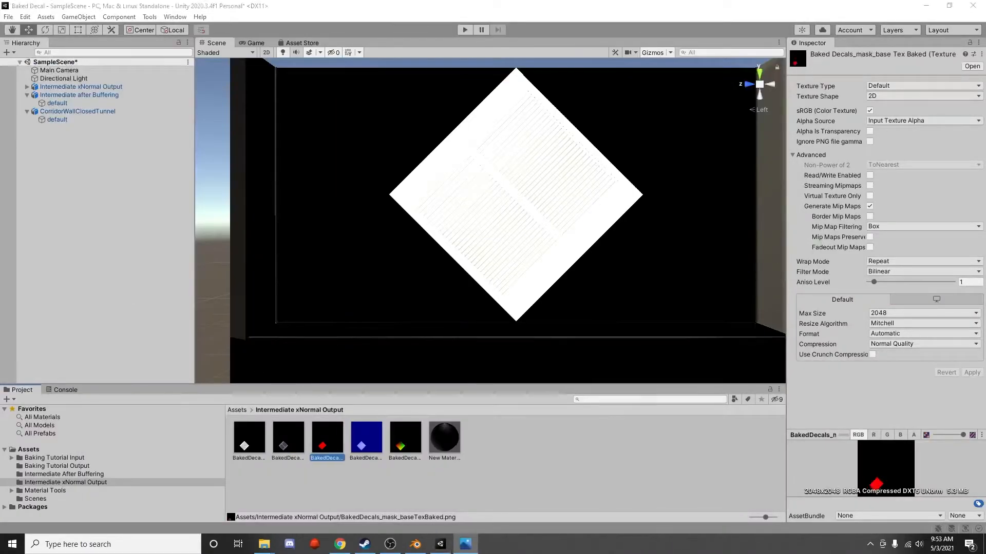
left_click_drag(483, 43, 0, 26)
left_click(366, 437)
left_click(412, 443)
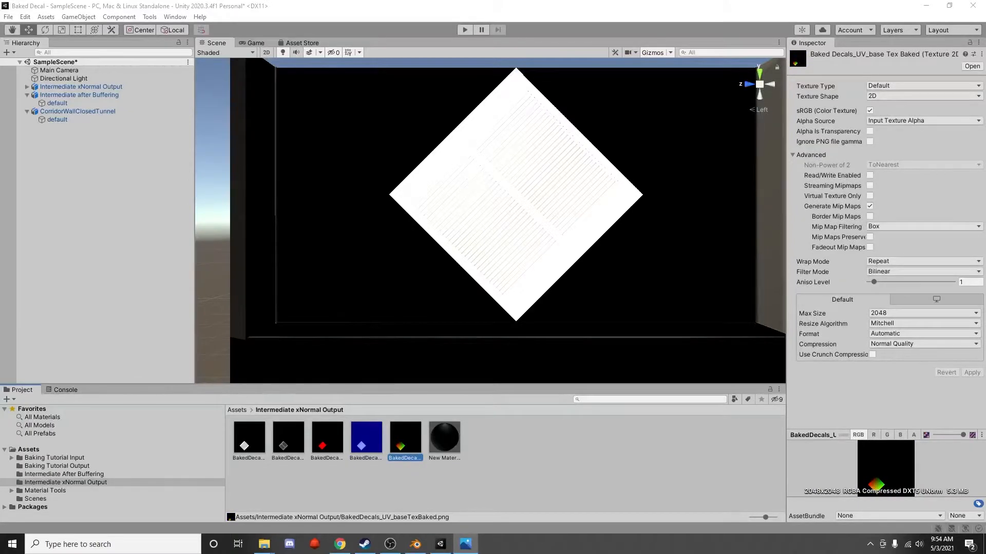
left_click_drag(0, 41, 405, 30)
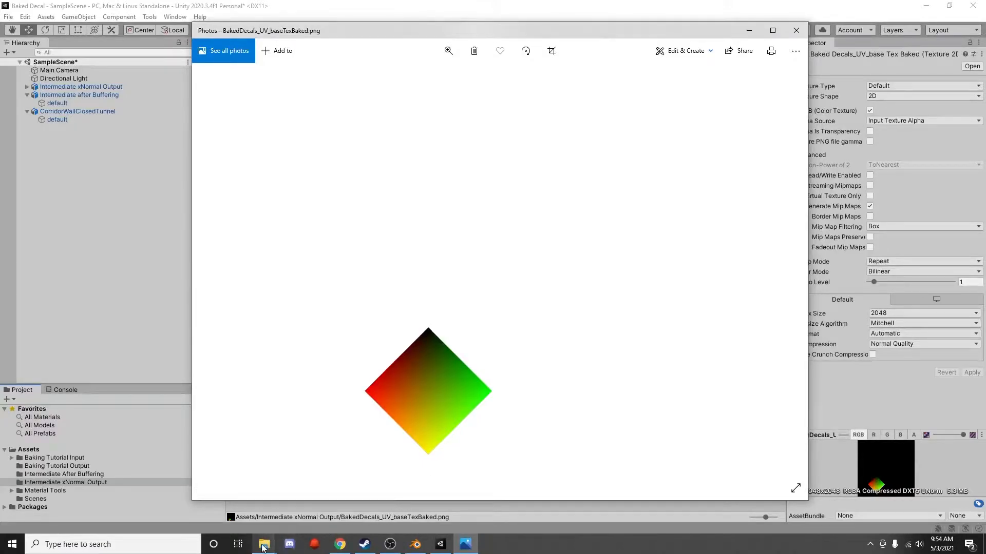
Open UVMap.png from the extracted Baking Tutorial Input folder to compare it with the baked UV image, and close both images
mouse_move(262, 547)
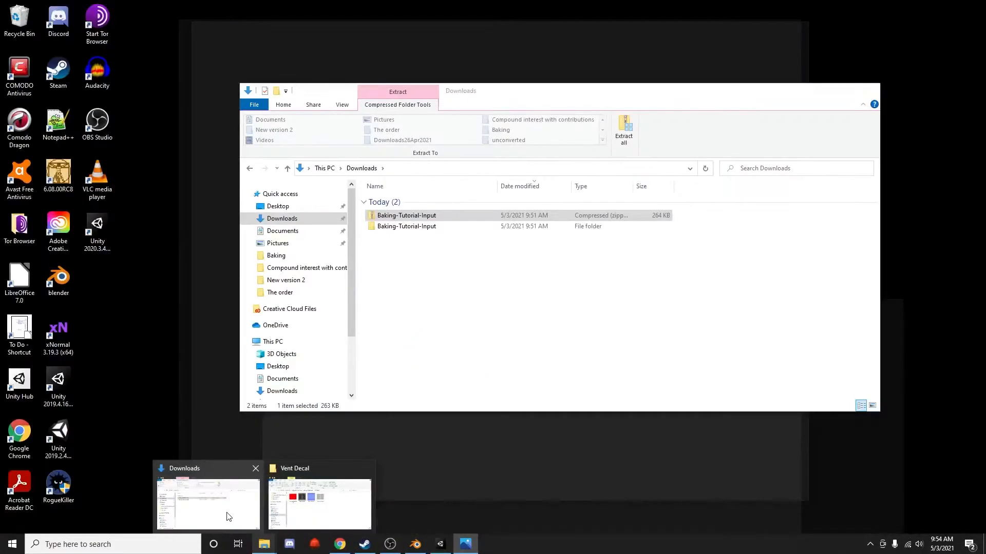
left_click(229, 517)
double_click(440, 227)
double_click(407, 201)
left_click(424, 235)
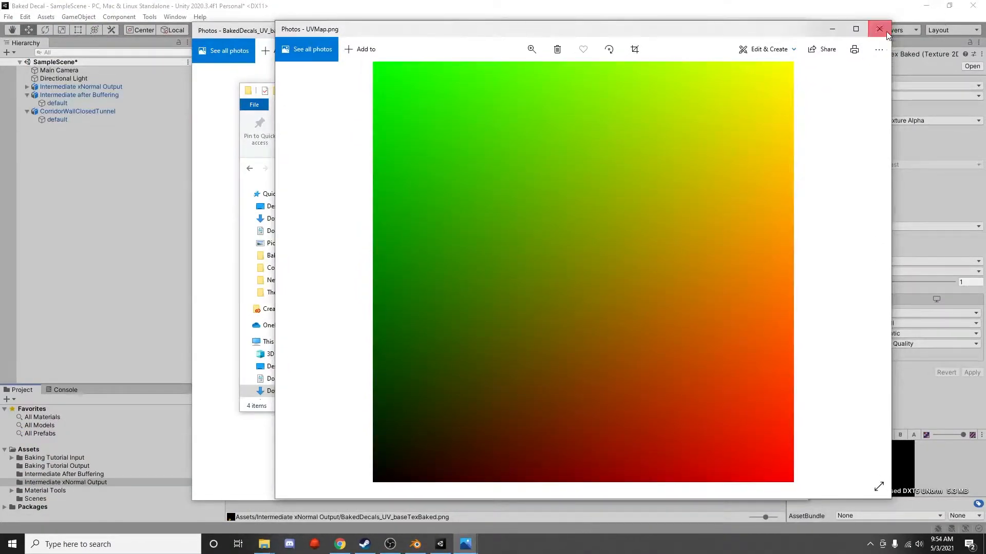
left_click(886, 34)
left_click(797, 30)
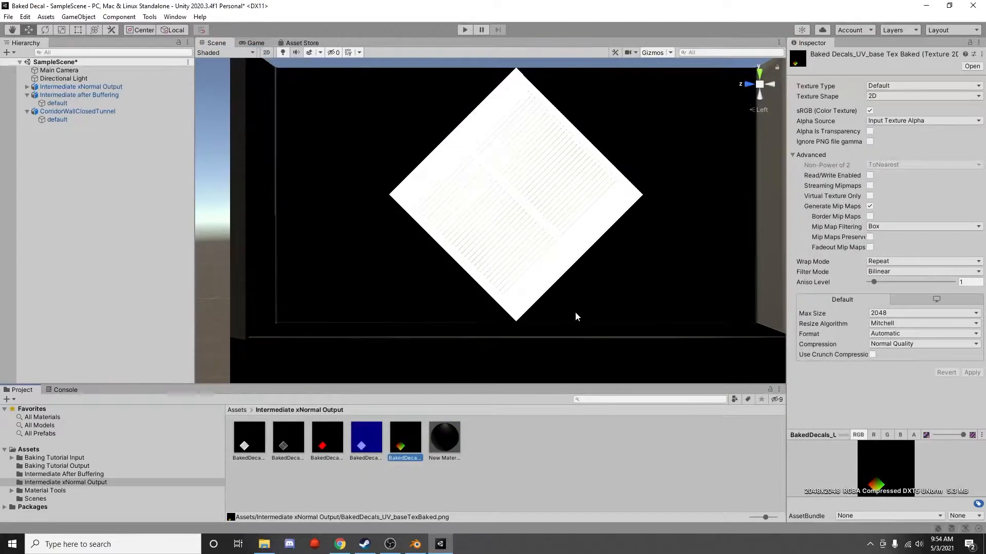
Preview the red baked mask as the Albedo texture of New Material in Intermediate xNormal Output, and reset Albedo to None
left_click(446, 446)
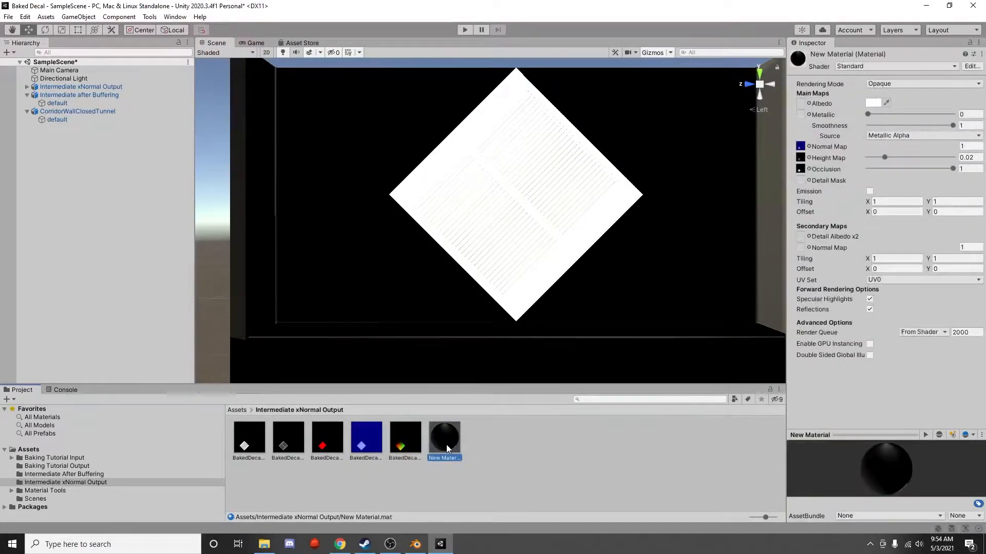
left_click_drag(405, 441, 800, 103)
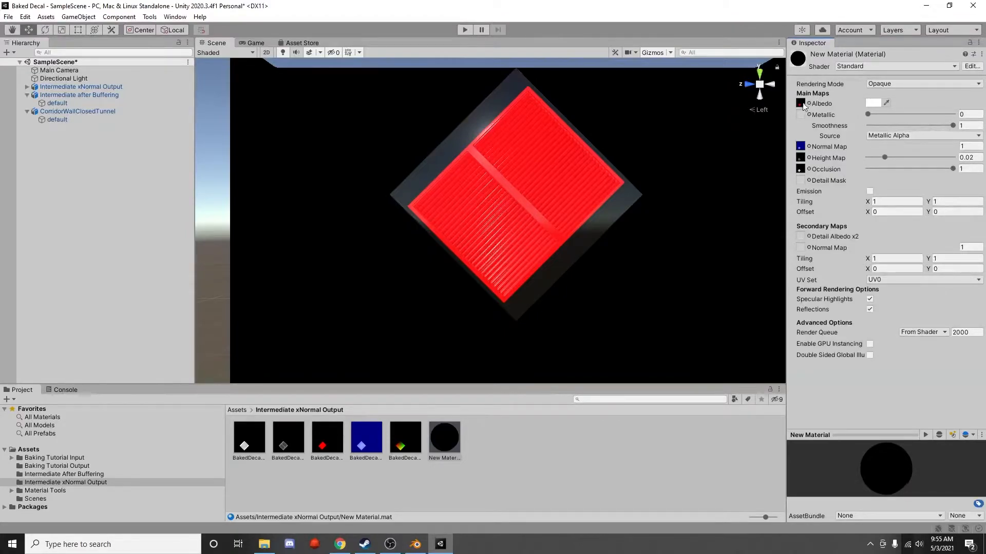
scroll(706, 157, "down", 3)
middle_click_drag(724, 188, 664, 187)
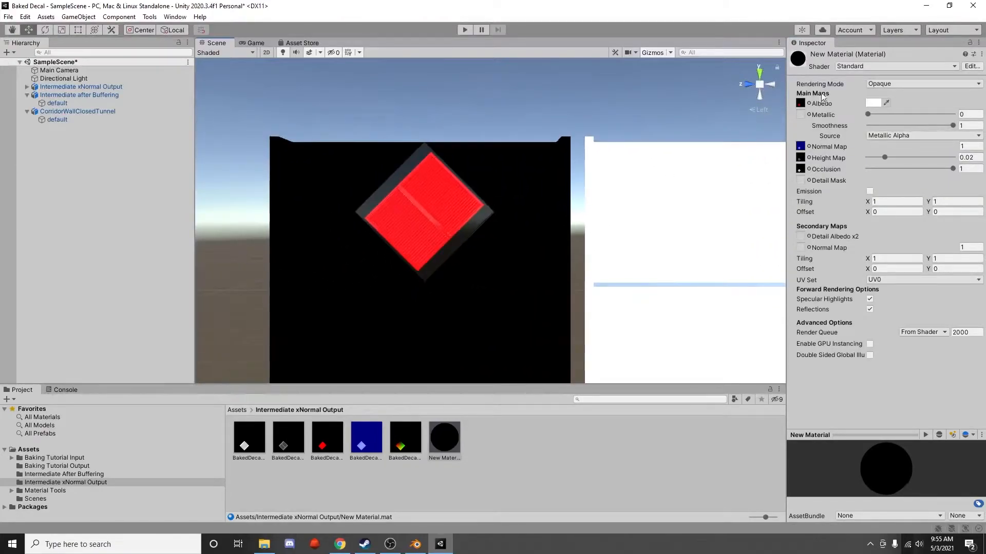
left_click(809, 103)
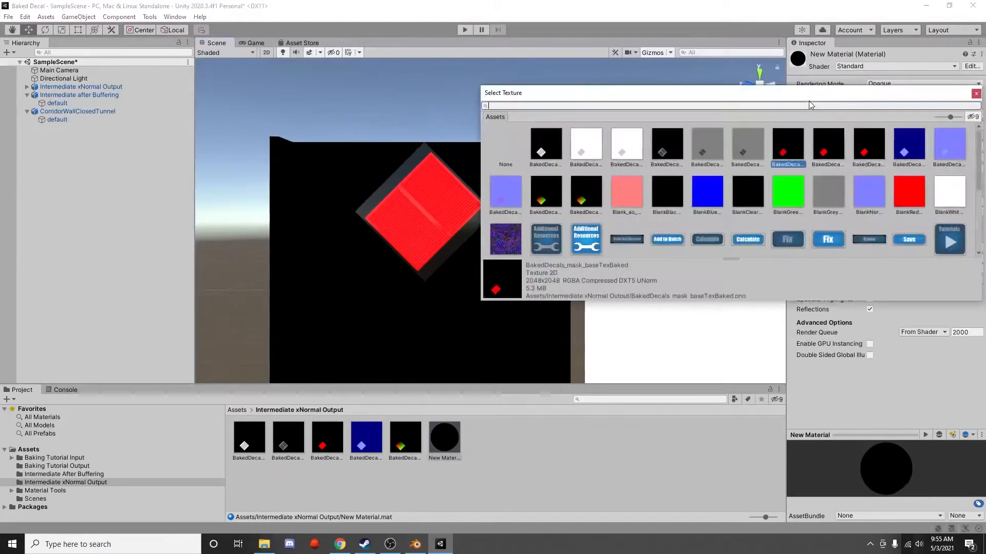
double_click(504, 147)
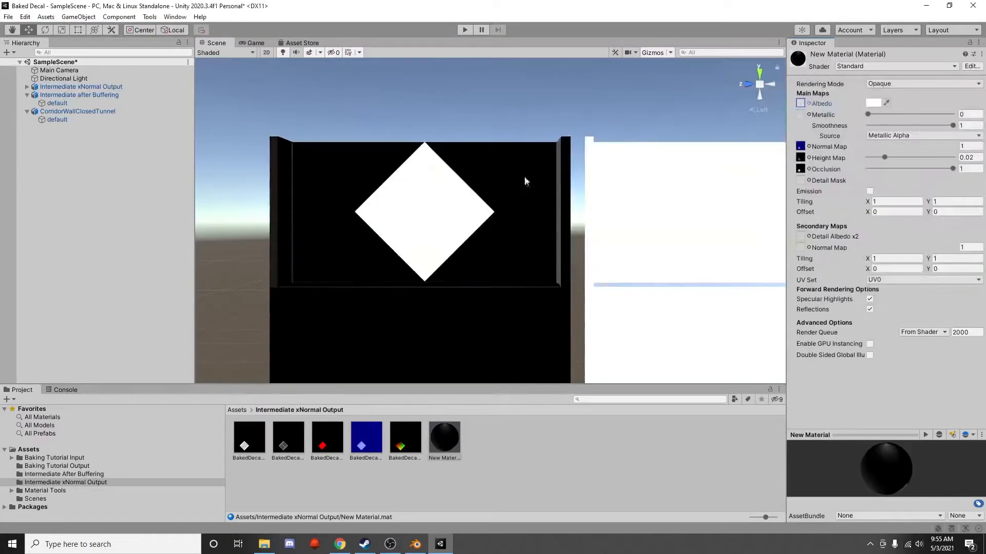
Assign the red baked mask as the Albedo texture of New Material in Intermediate After Buffering and inspect the corridor walls
middle_click_drag(572, 292, 409, 282)
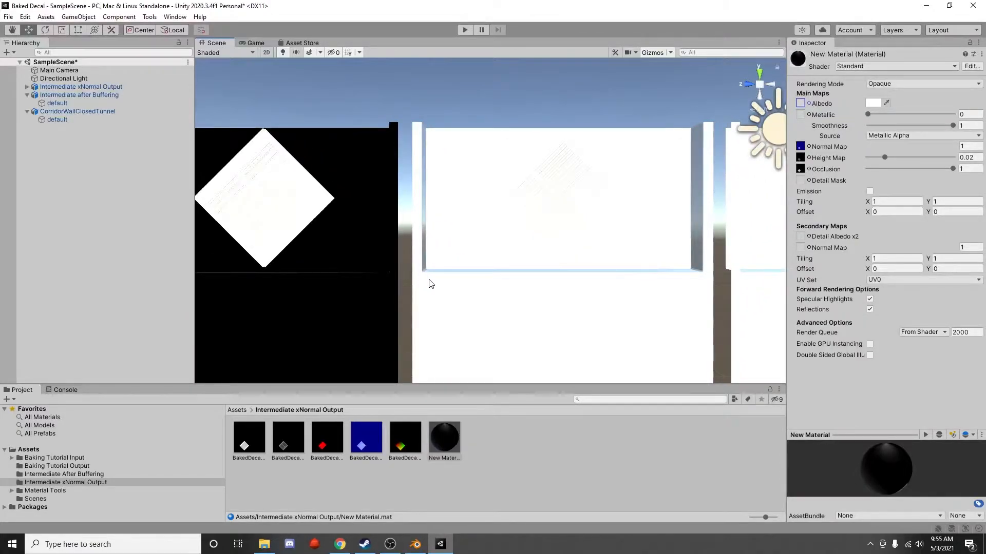
scroll(583, 307, "up", 2)
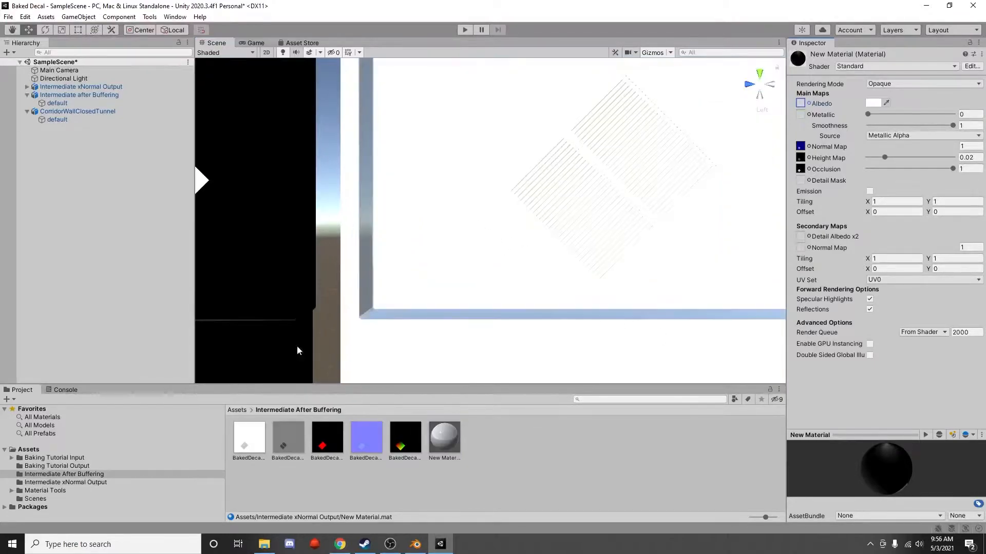
left_click(79, 95)
left_click(444, 439)
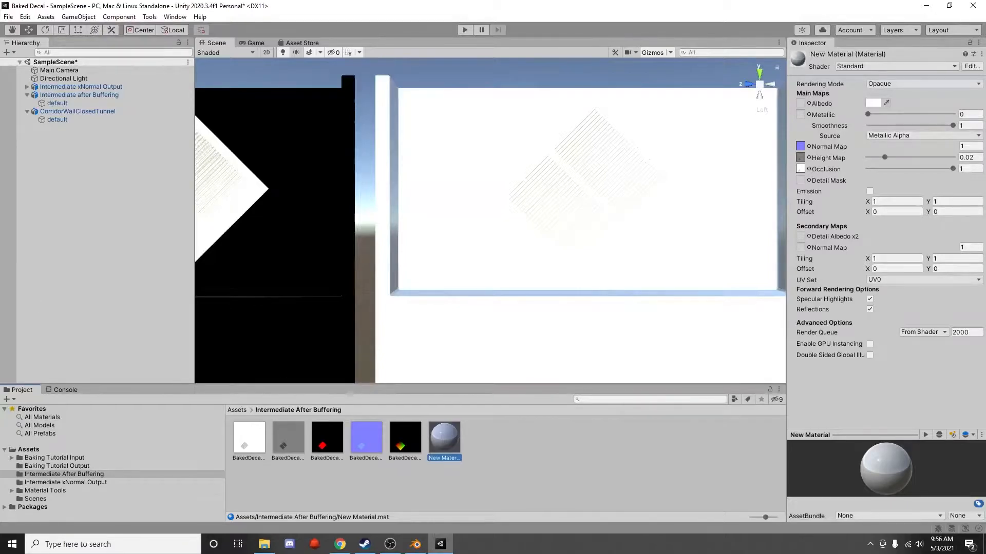
left_click_drag(327, 437, 581, 274)
middle_click_drag(643, 284, 260, 306)
scroll(545, 339, "up", 2)
scroll(546, 339, "down", 1)
scroll(597, 340, "down", 1)
scroll(259, 306, "down", 2)
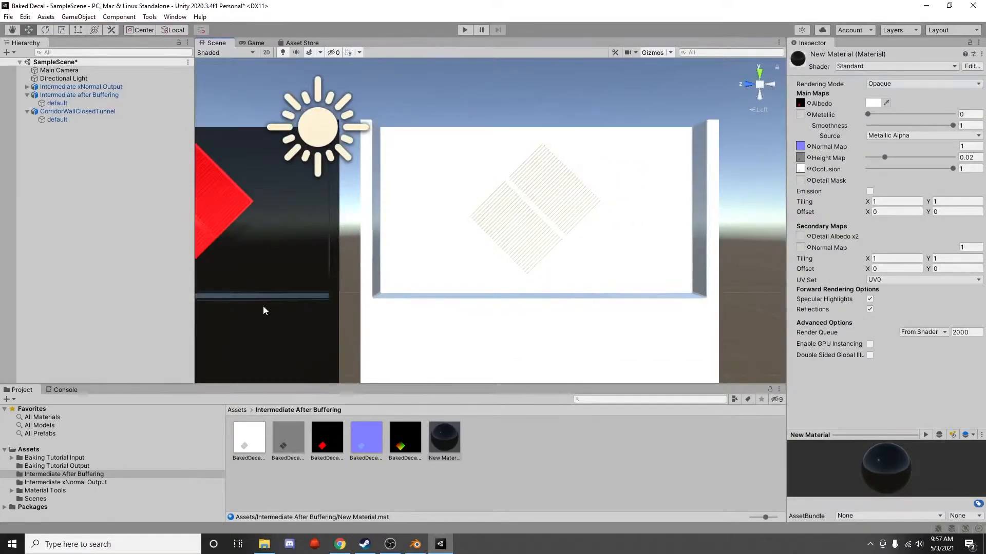
scroll(583, 262, "up", 2)
scroll(583, 262, "down", 3)
Set the Albedo texture of the Intermediate After Buffering material to None
left_click(330, 299)
left_click(456, 436)
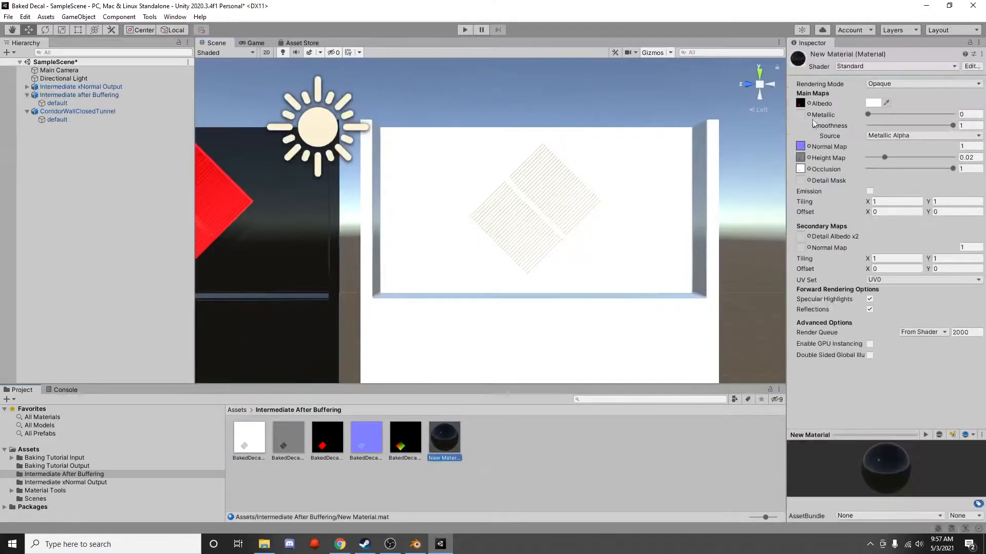
left_click(809, 103)
left_click(505, 149)
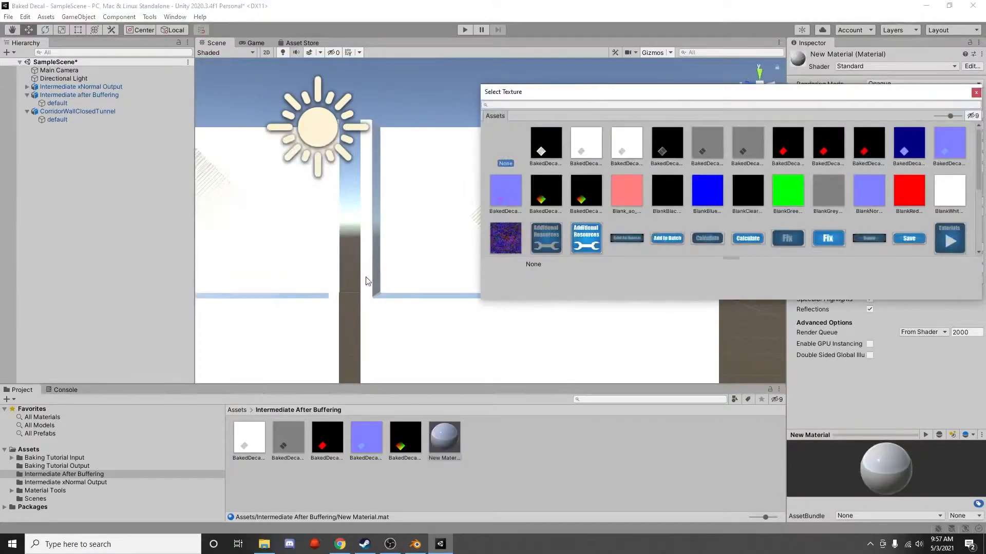
left_click(976, 93)
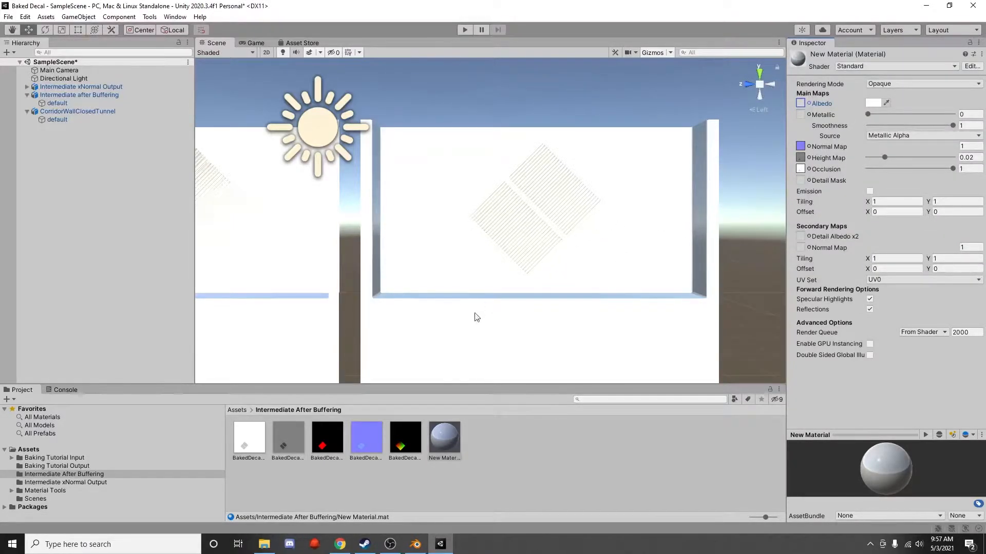
Reassign the red baked mask to the Albedo slot of the Intermediate After Buffering material
left_click(288, 314)
left_click(444, 437)
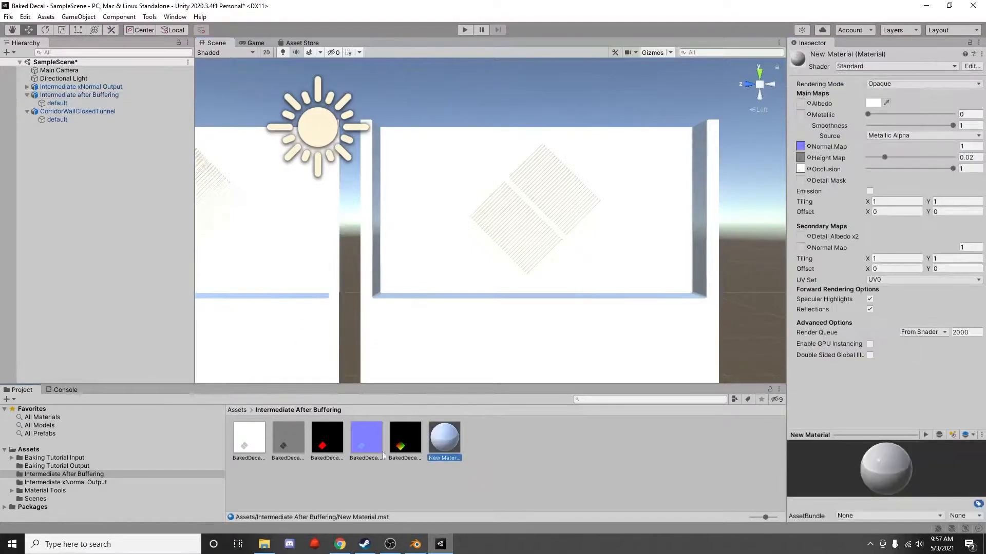
left_click_drag(895, 135, 816, 103)
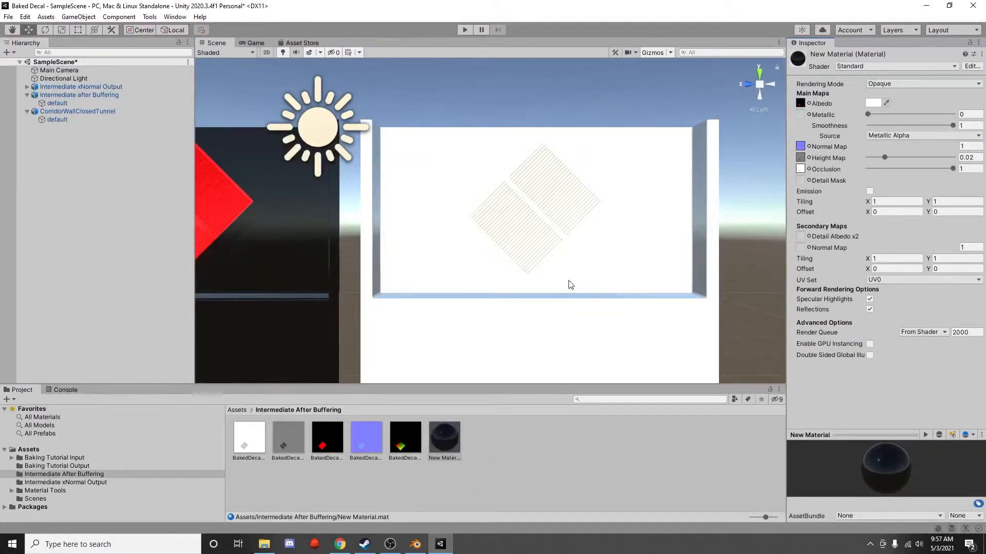
Assign the red baked mask as the Albedo texture of New Material in Baking Tutorial Output and inspect the vent decal on the corridor wall
left_click(557, 296)
left_click(57, 466)
left_click(333, 444)
left_click(405, 437)
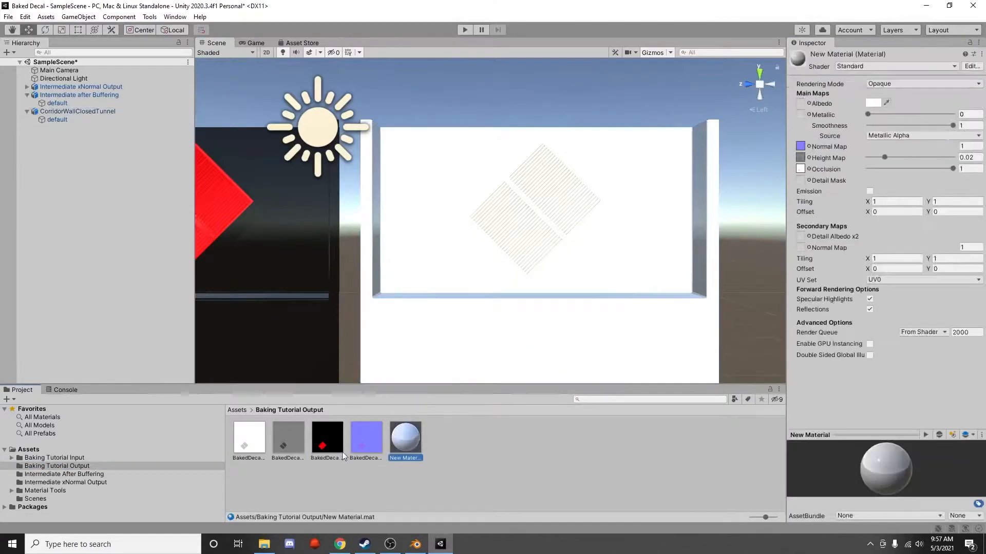
left_click_drag(803, 107, 805, 111)
scroll(614, 241, "up", 5)
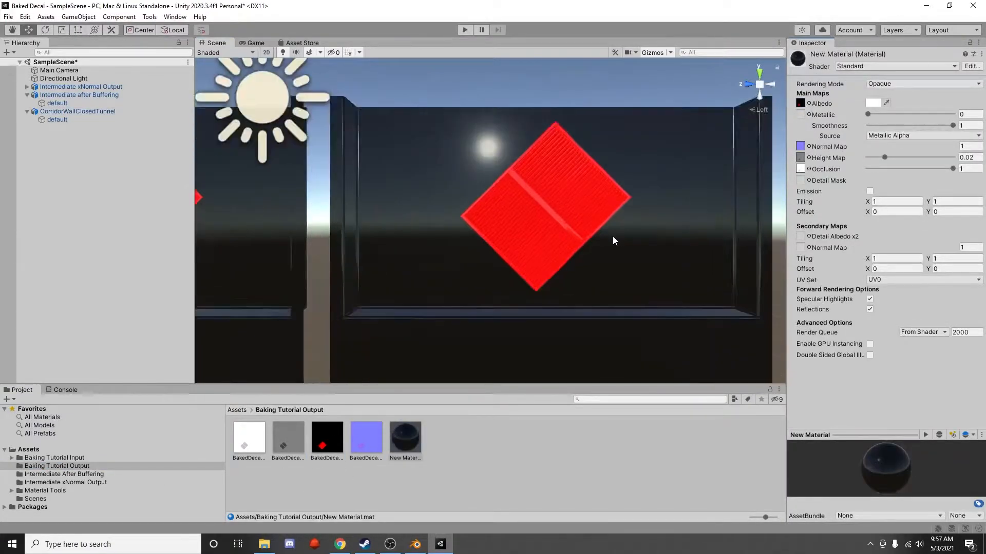
middle_click_drag(632, 238, 539, 220)
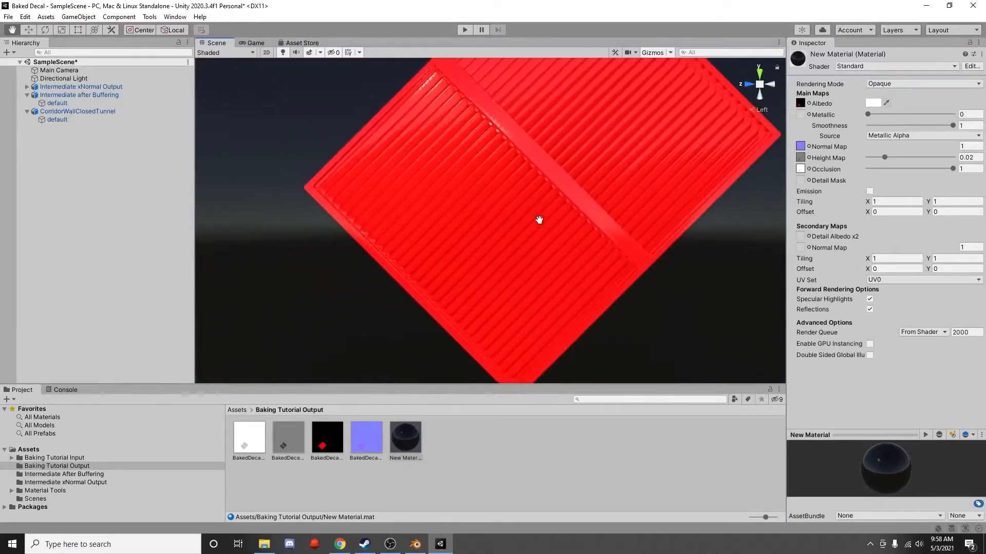
scroll(539, 224, "down", 10)
middle_click_drag(413, 261, 473, 257)
scroll(411, 243, "up", 6)
middle_click_drag(410, 243, 587, 298)
Compare the baked decal normal map images from Intermediate After Buffering and Baking Tutorial Output side by side, and close both images
left_click(113, 474)
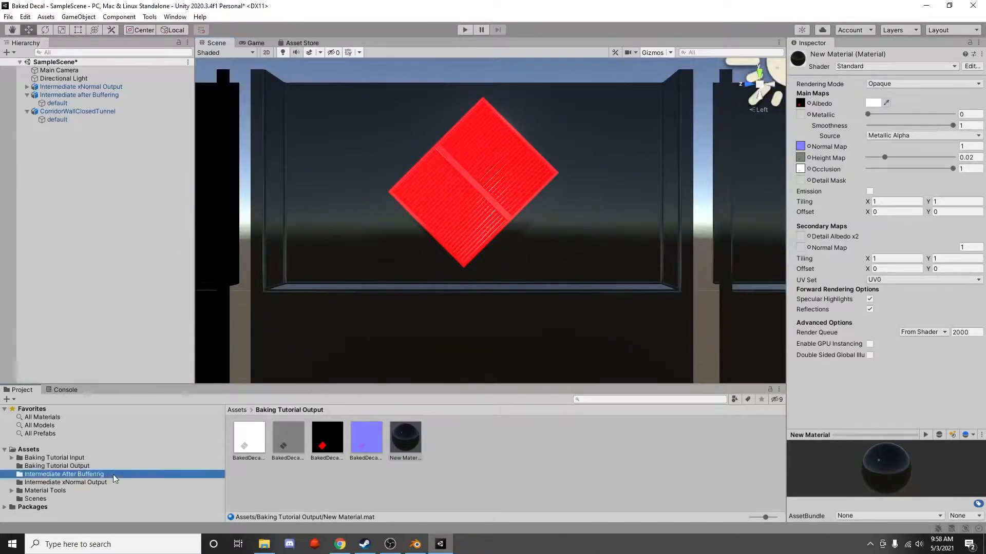
double_click(359, 440)
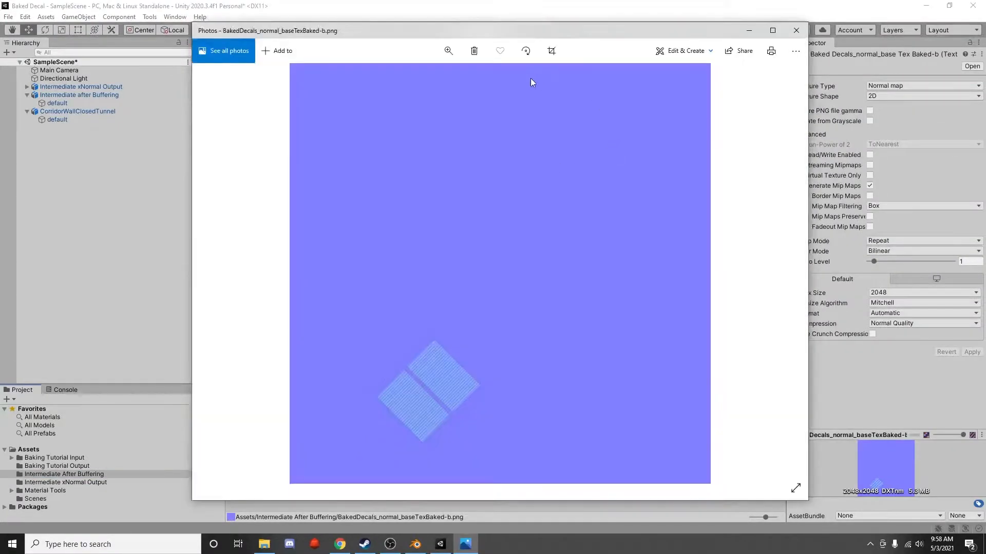
left_click_drag(563, 29, 457, 31)
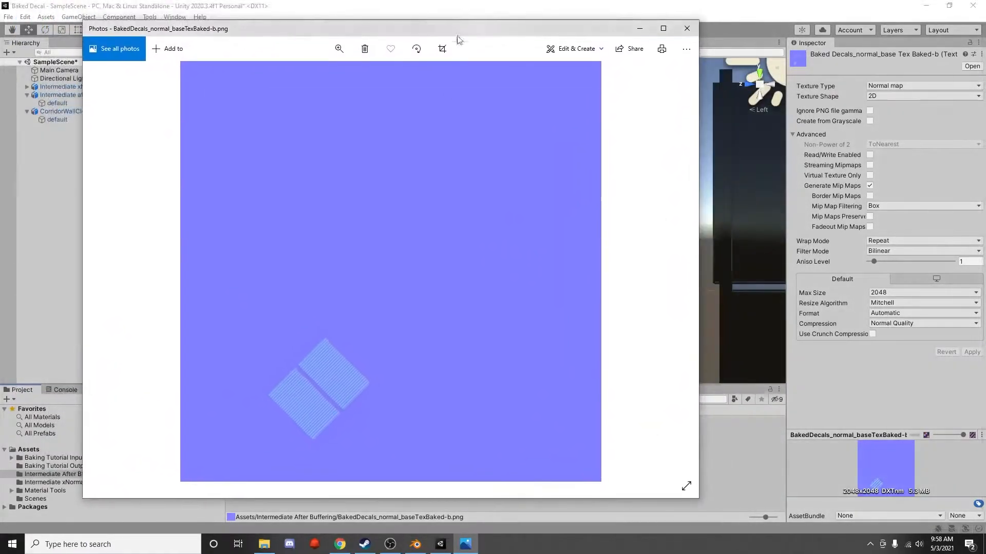
left_click(70, 465)
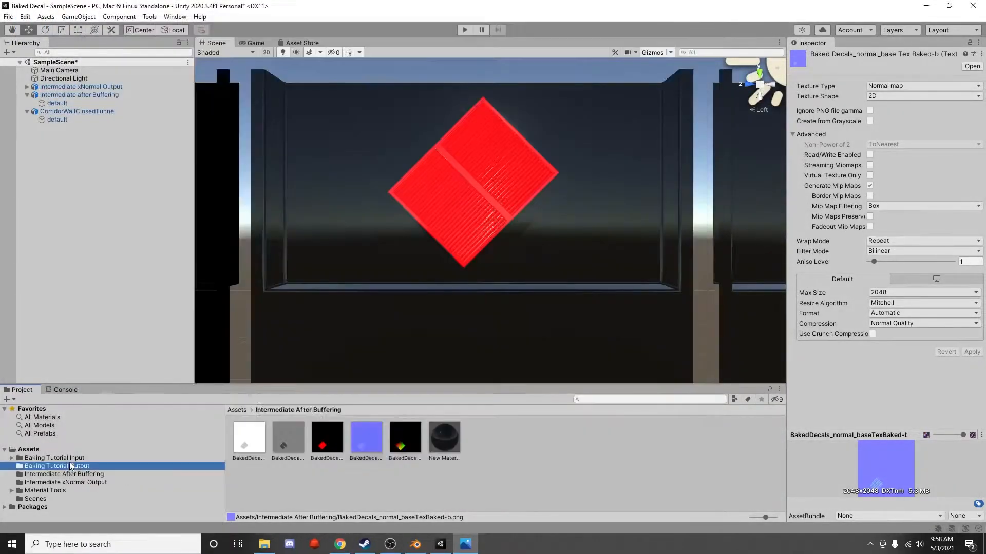
double_click(366, 443)
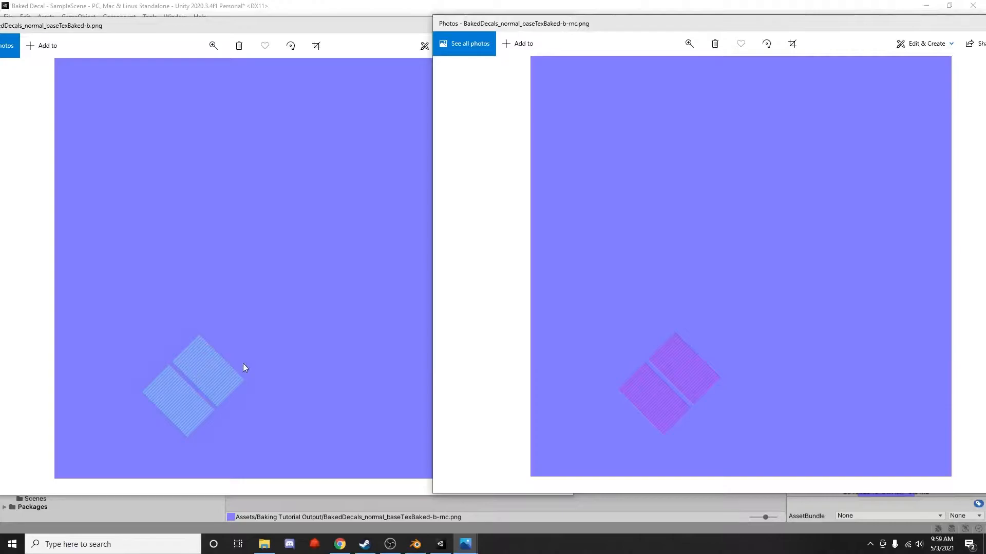
left_click_drag(719, 23, 565, 33)
left_click(882, 33)
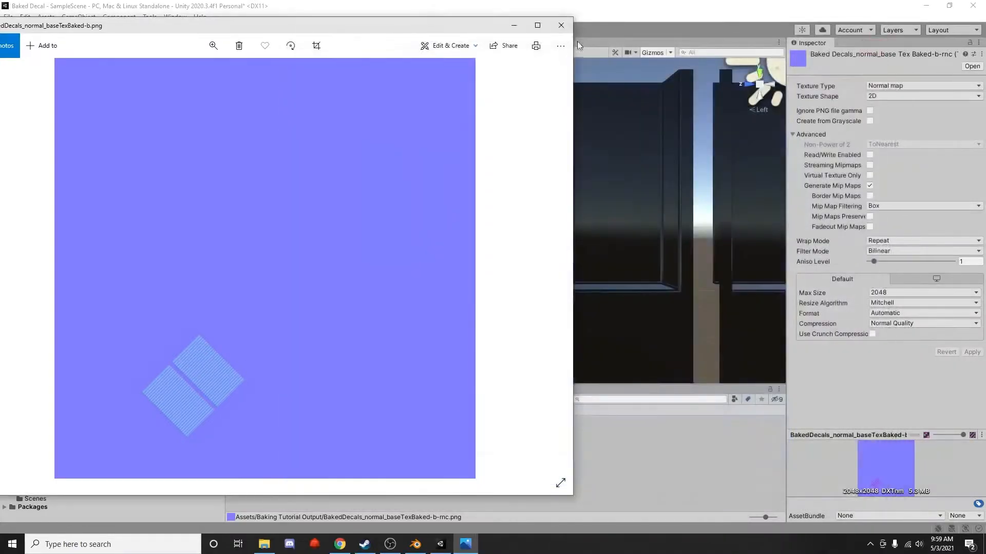
left_click(563, 29)
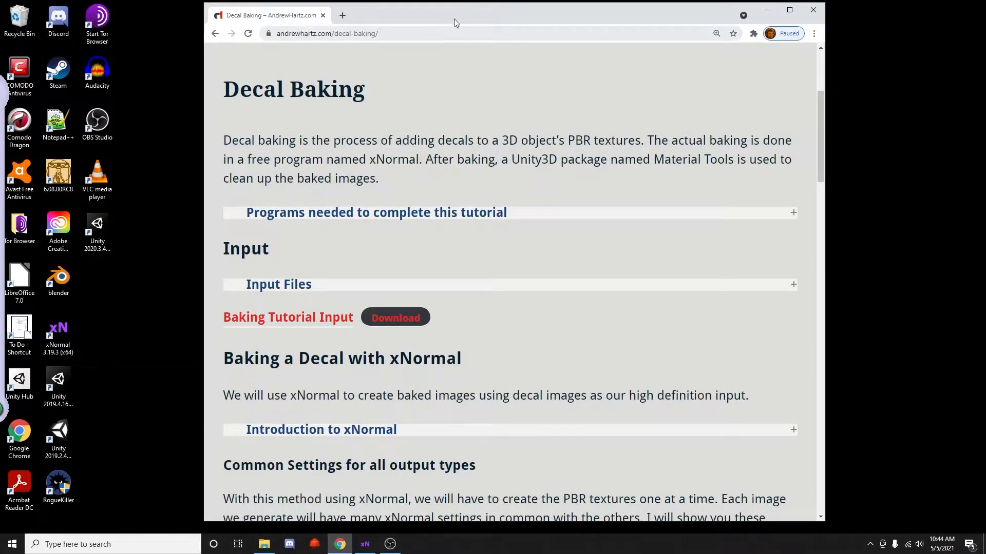
Move the browser aside, bring up xNormal, and open the extracted Baking Tutorial Input folder from Downloads in File Explorer
left_click_drag(457, 23, 0, 154)
left_click(365, 544)
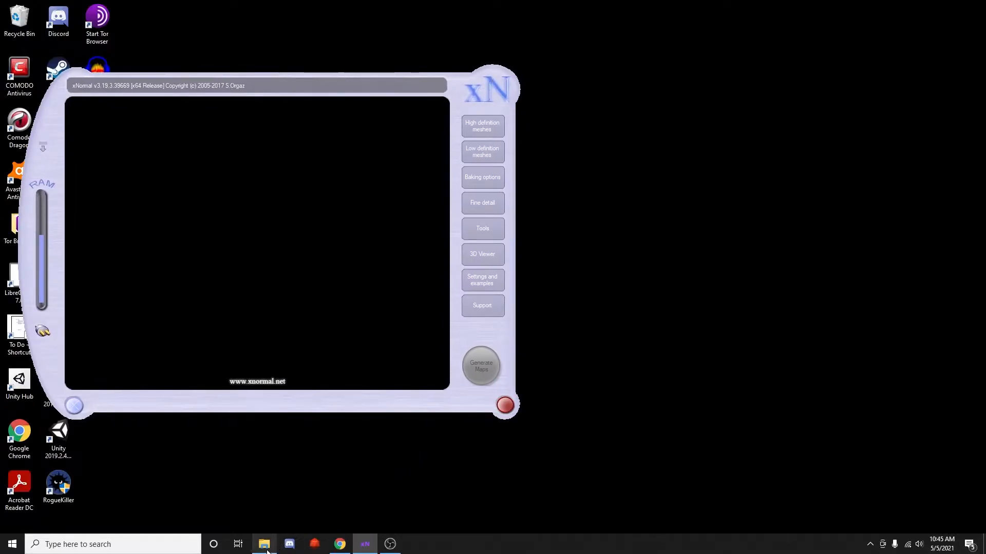
left_click(264, 544)
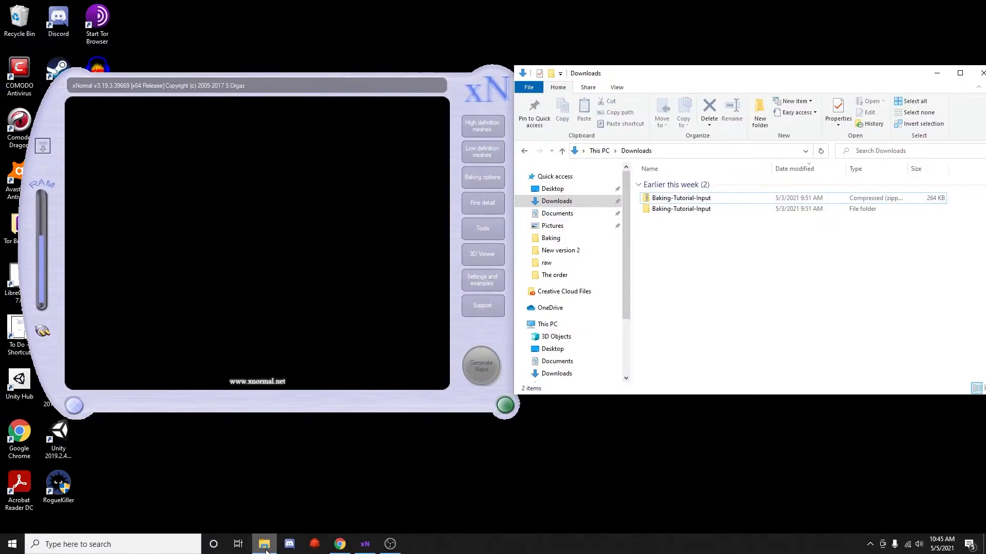
double_click(701, 210)
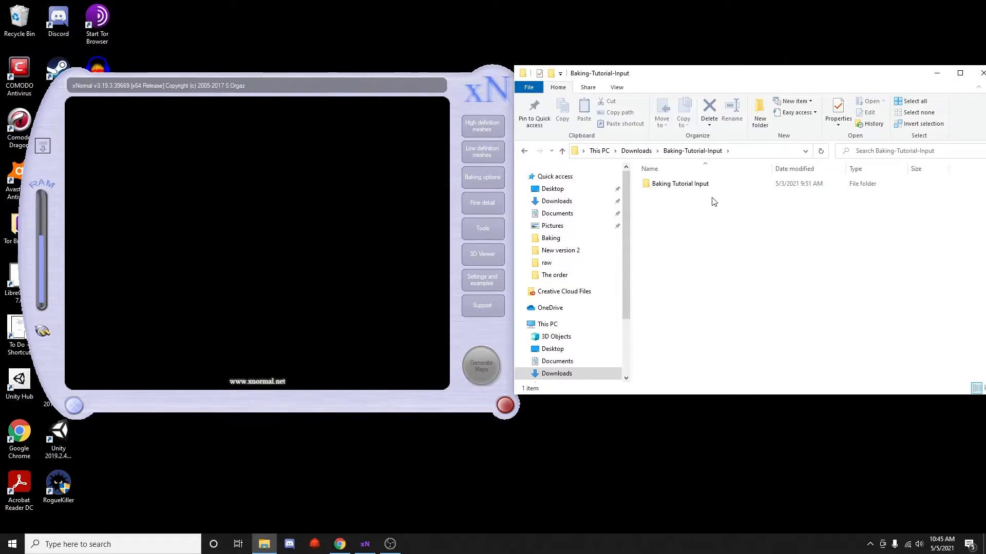
double_click(700, 188)
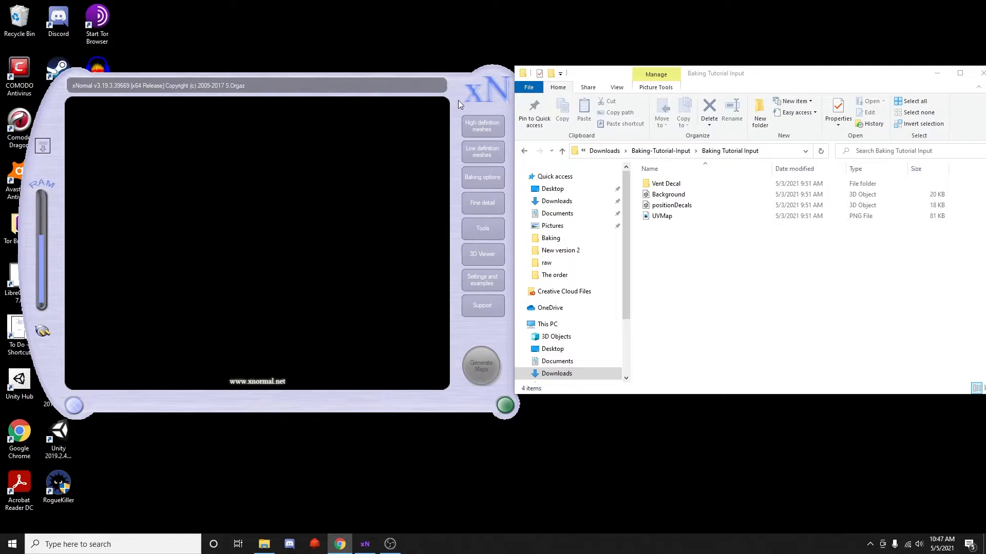
In xNormal's baking options, enable Bake base texture as the only map to render
left_click(496, 134)
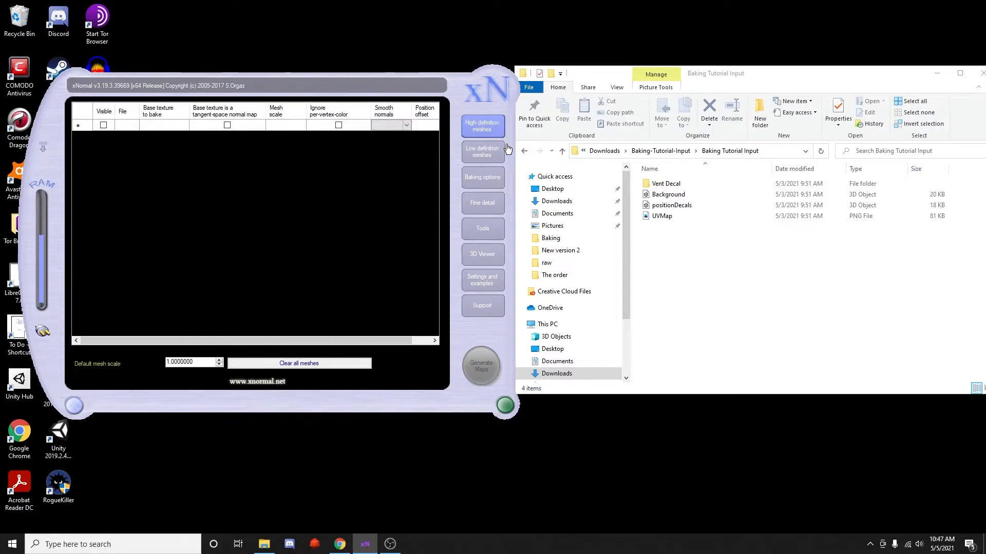
left_click(495, 157)
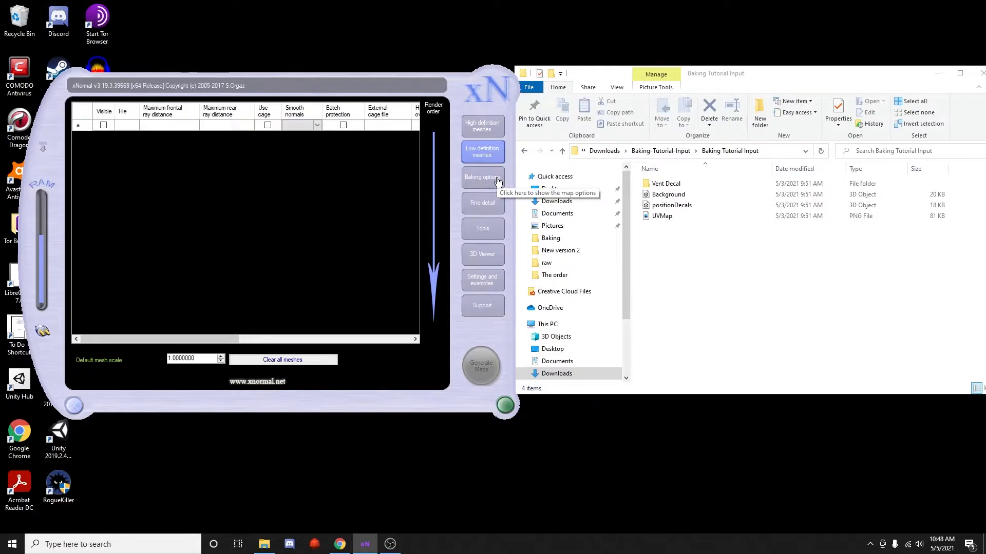
left_click(483, 177)
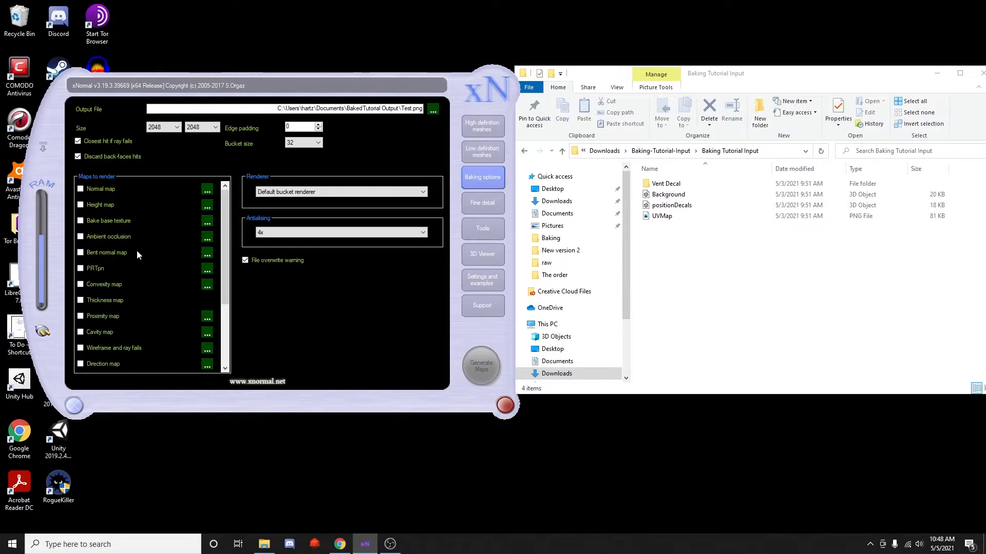
left_click(80, 189)
left_click(81, 205)
left_click(81, 237)
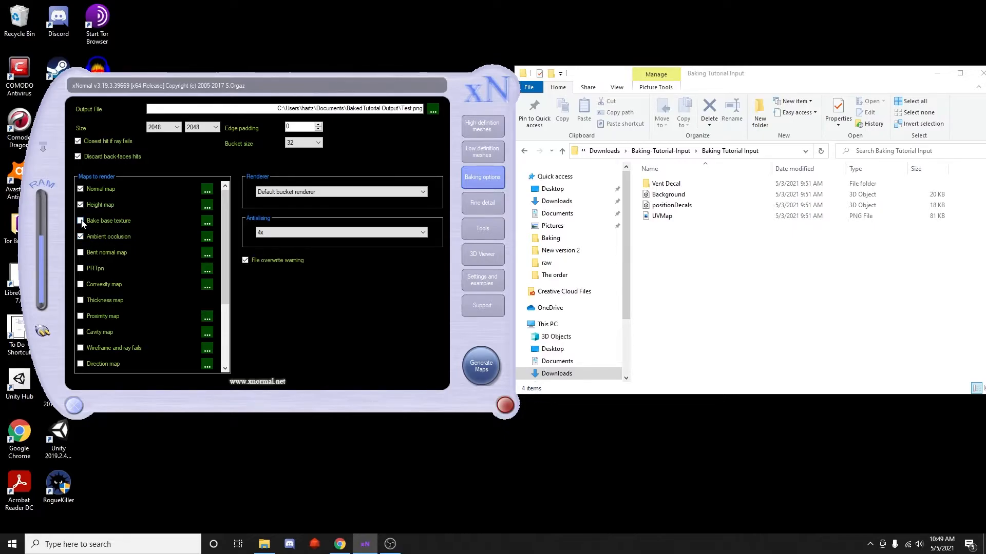
left_click(80, 221)
left_click(80, 237)
left_click(80, 189)
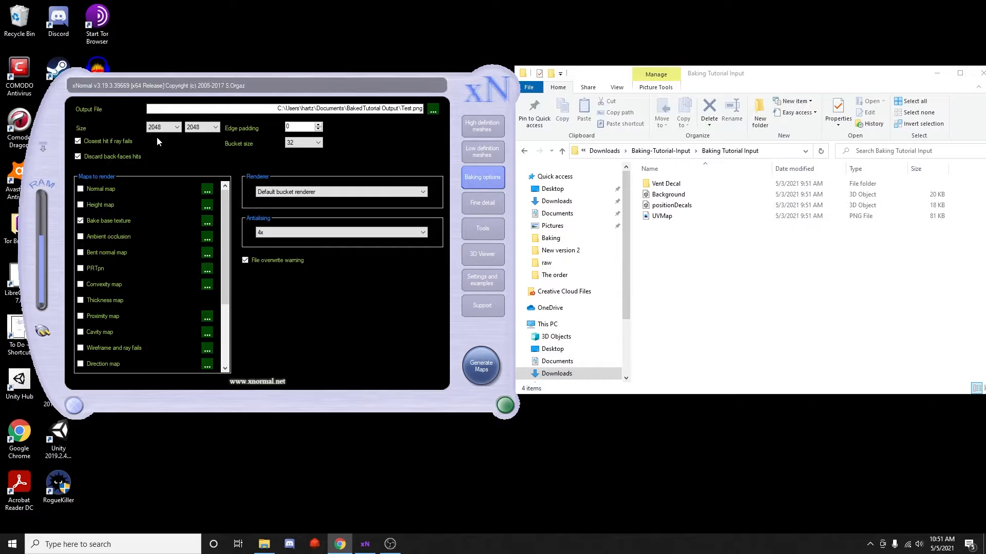
Review the bucket size, antialiasing and renderer choices in the baking options
left_click(293, 146)
left_click(423, 233)
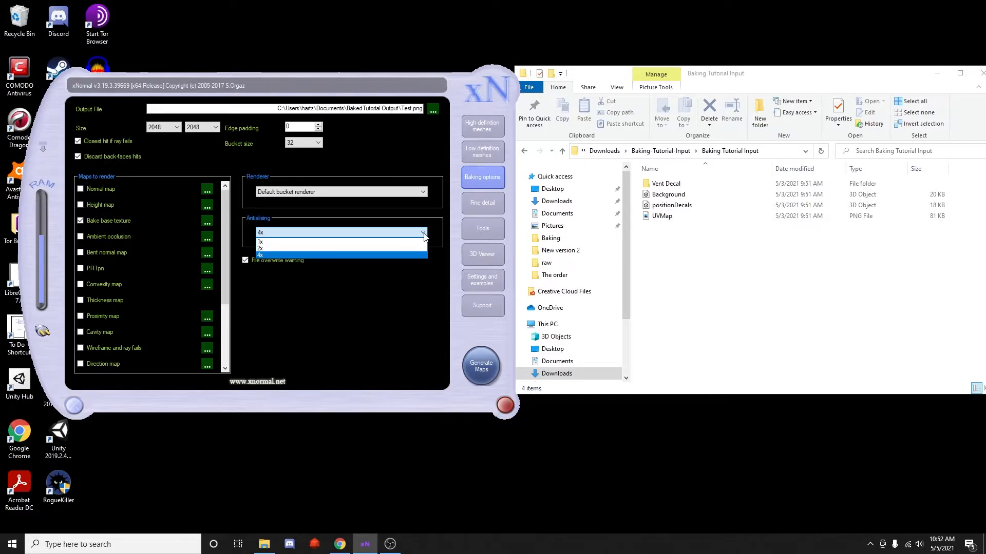
left_click(424, 236)
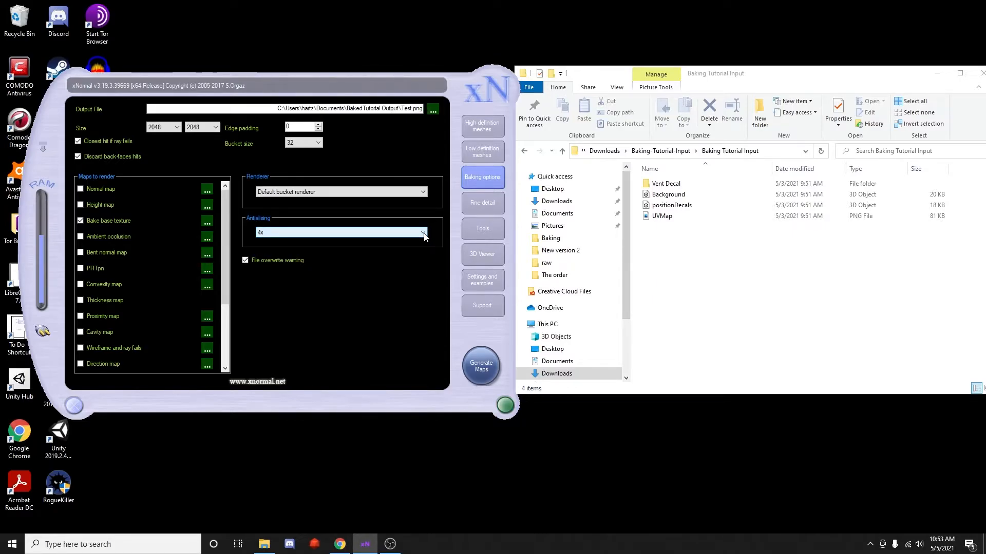
left_click(424, 193)
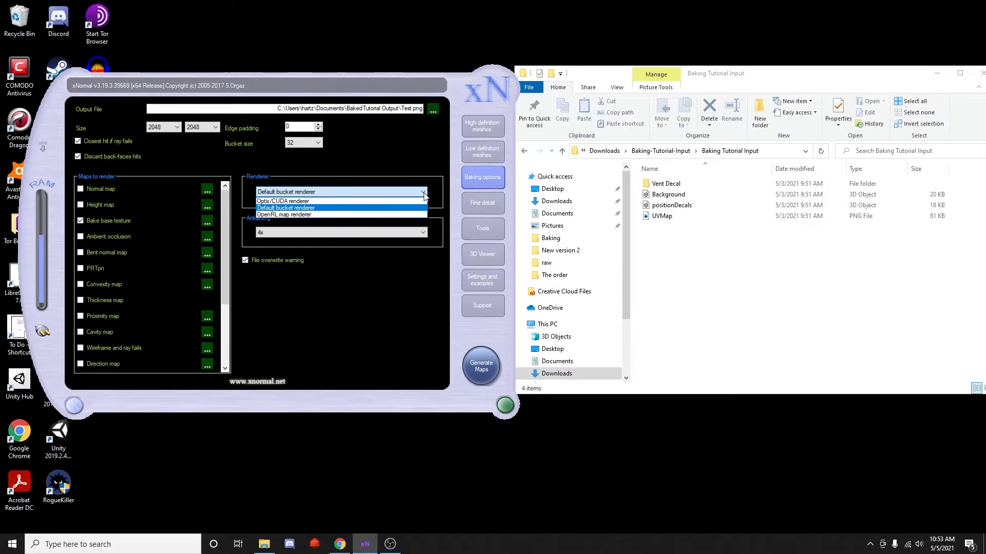
left_click(424, 196)
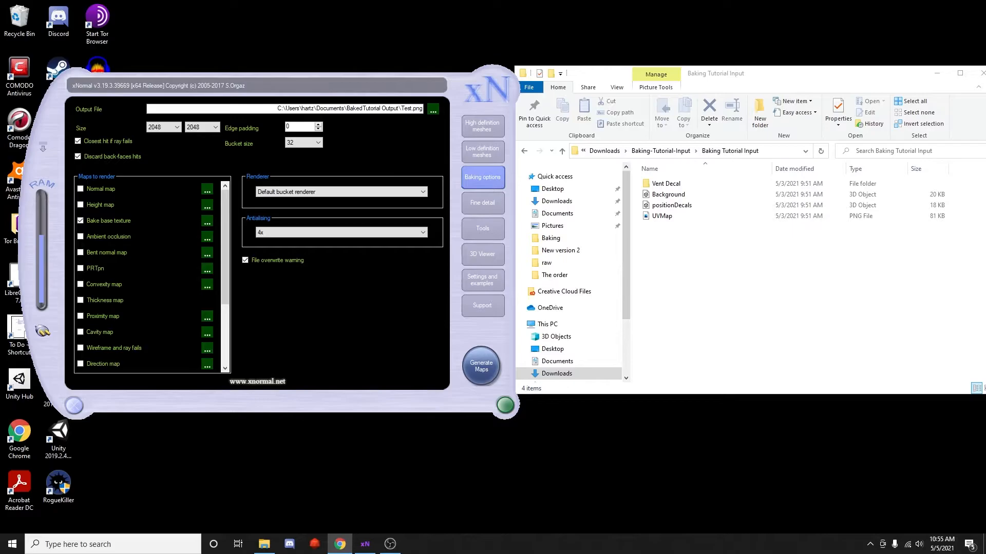
Add the Background model from the Baking Tutorial Input folder as a low definition mesh
left_click(475, 156)
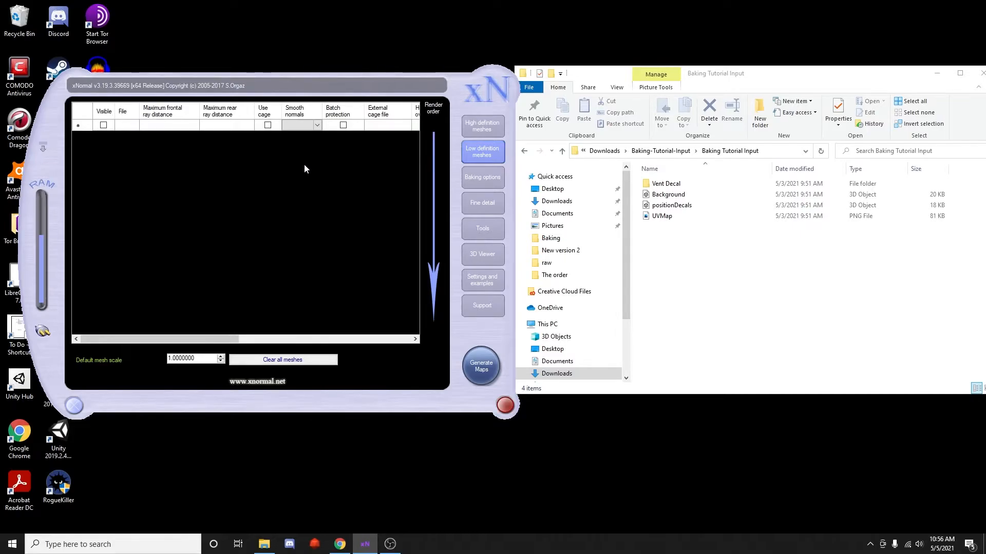
right_click(181, 129)
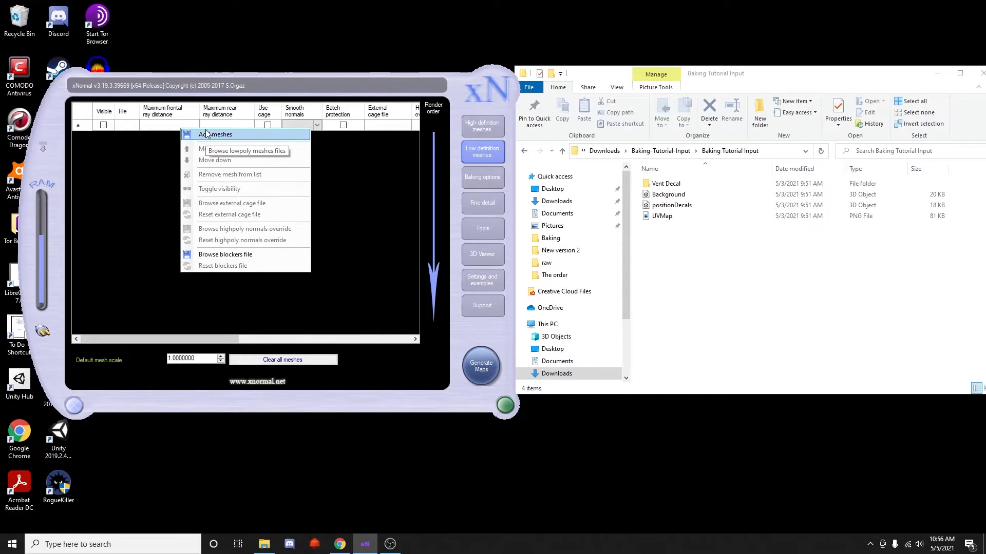
left_click(206, 134)
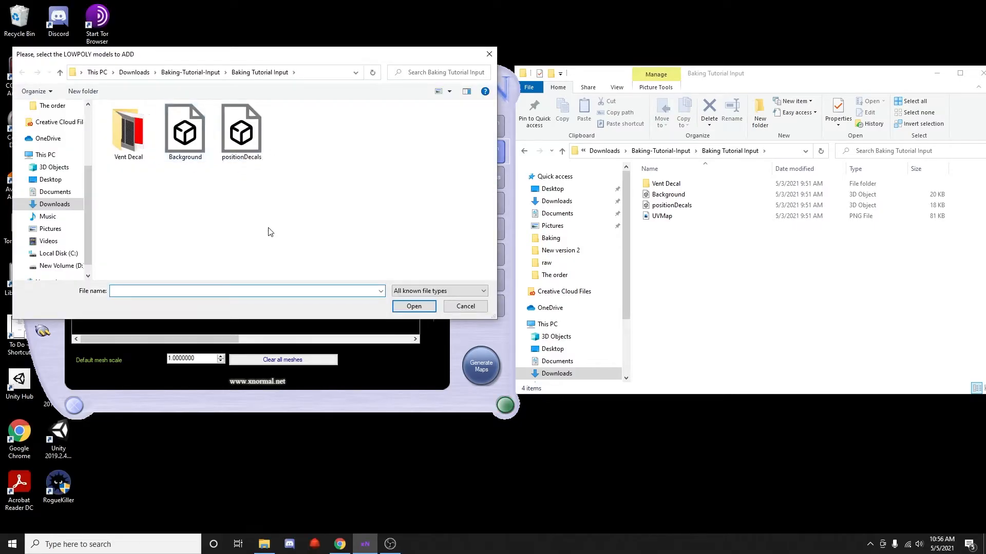
left_click(191, 146)
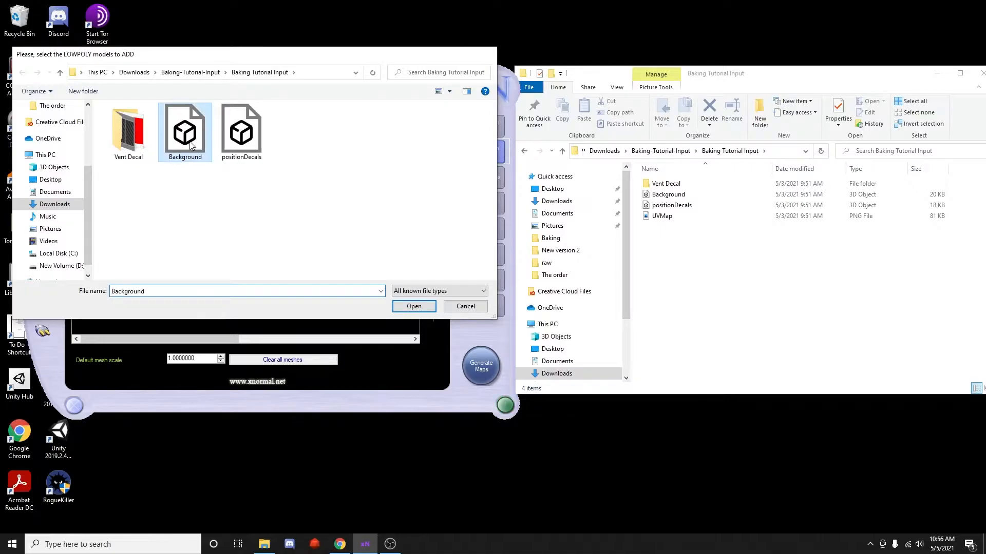
double_click(191, 145)
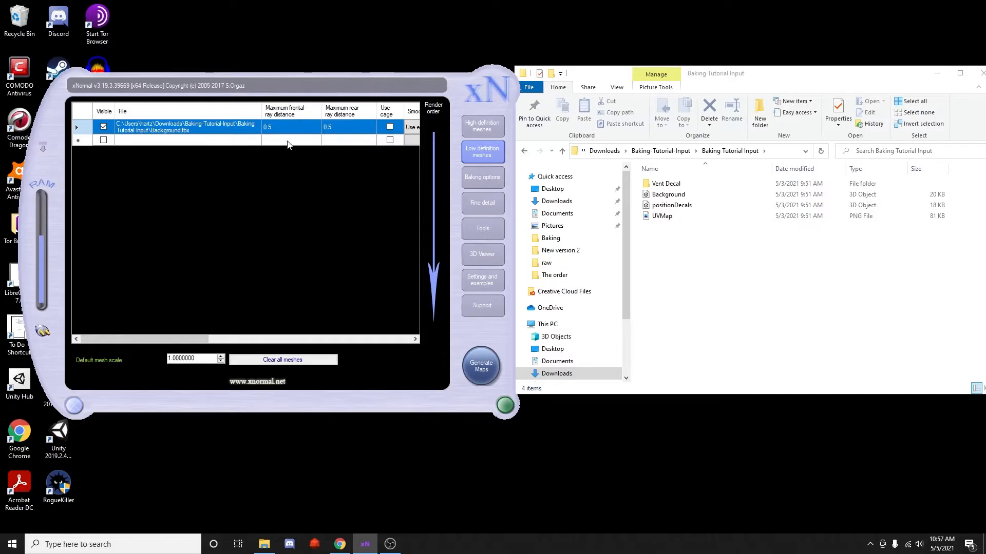
Set both the maximum frontal and maximum rear ray distance of the Background mesh to 0.1
left_click(269, 127)
key("BackSpace")
type("1")
left_click(336, 127)
key("BackSpace")
type("1")
key("Return")
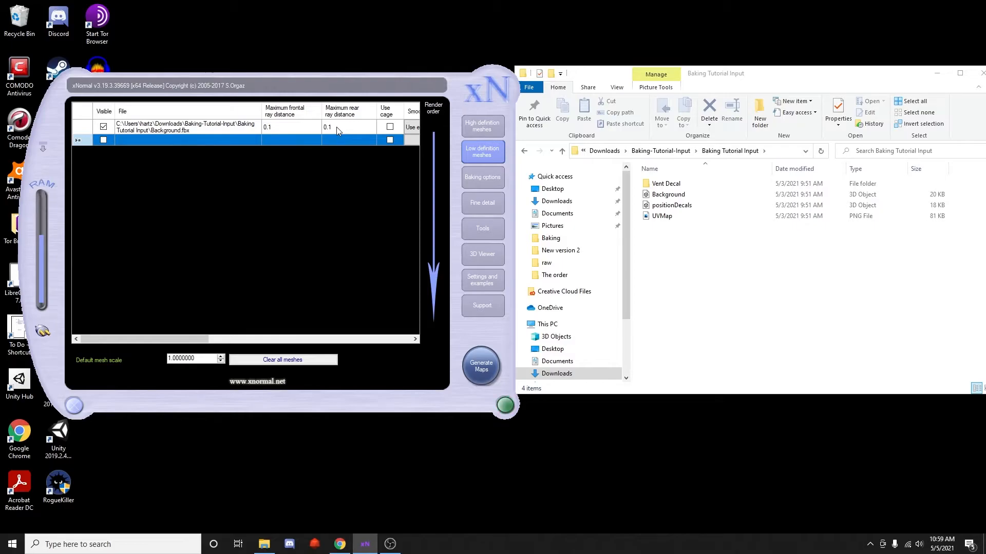
Add the positionDecals model from the Baking Tutorial Input folder as a high definition mesh
left_click(481, 177)
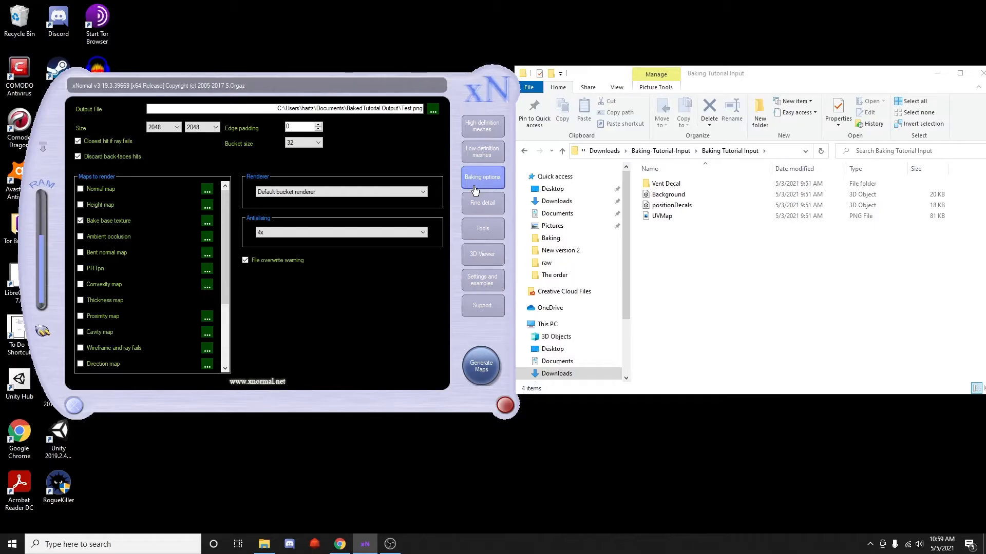
left_click(478, 151)
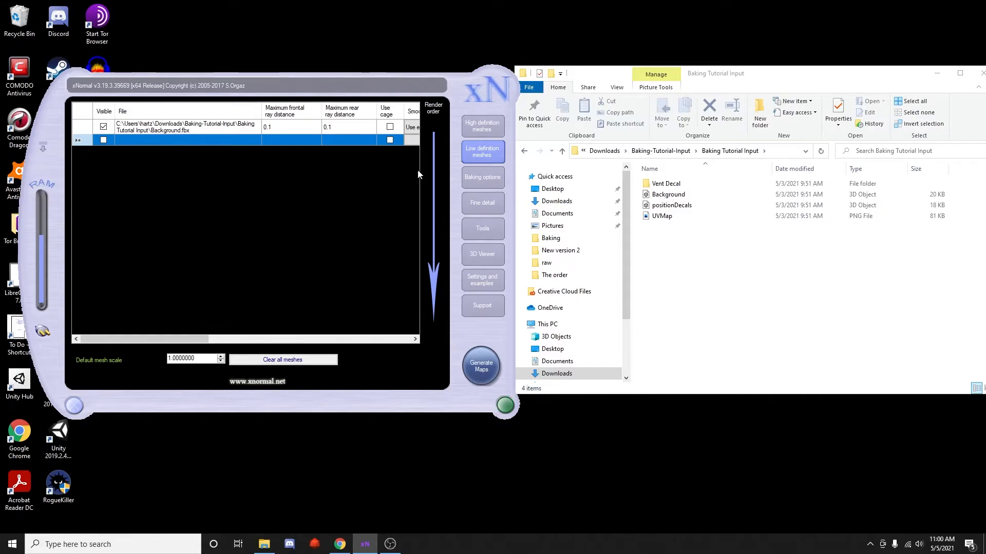
left_click(472, 129)
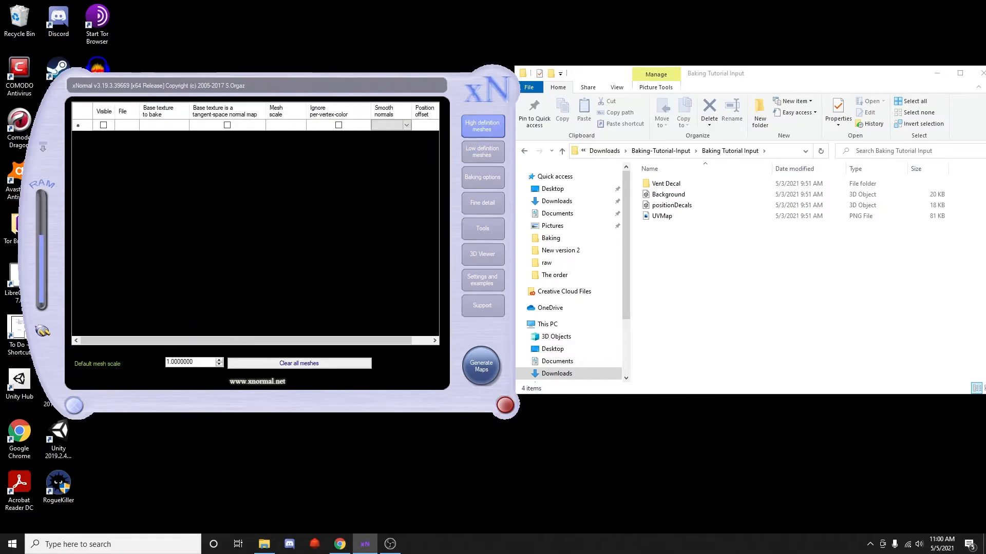
right_click(166, 133)
left_click(177, 133)
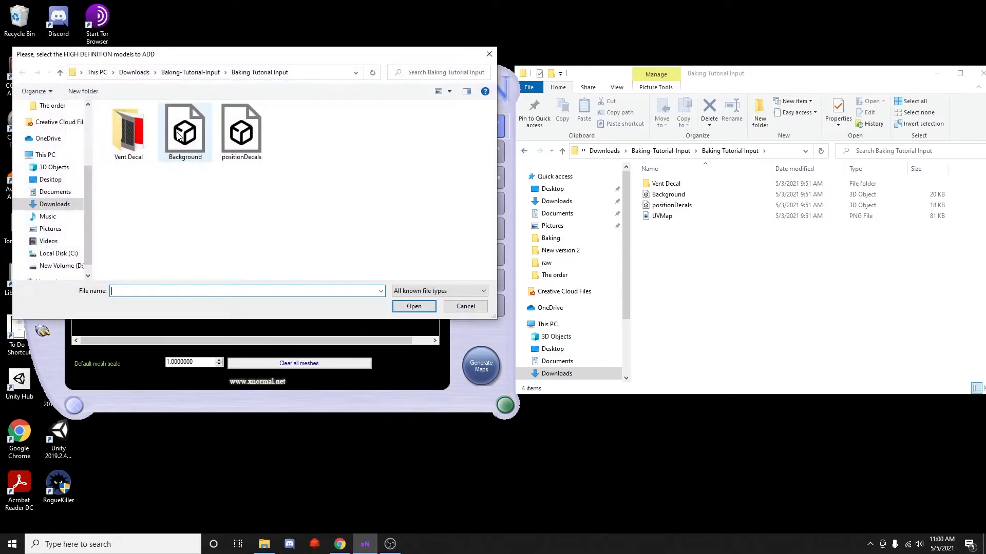
left_click(253, 149)
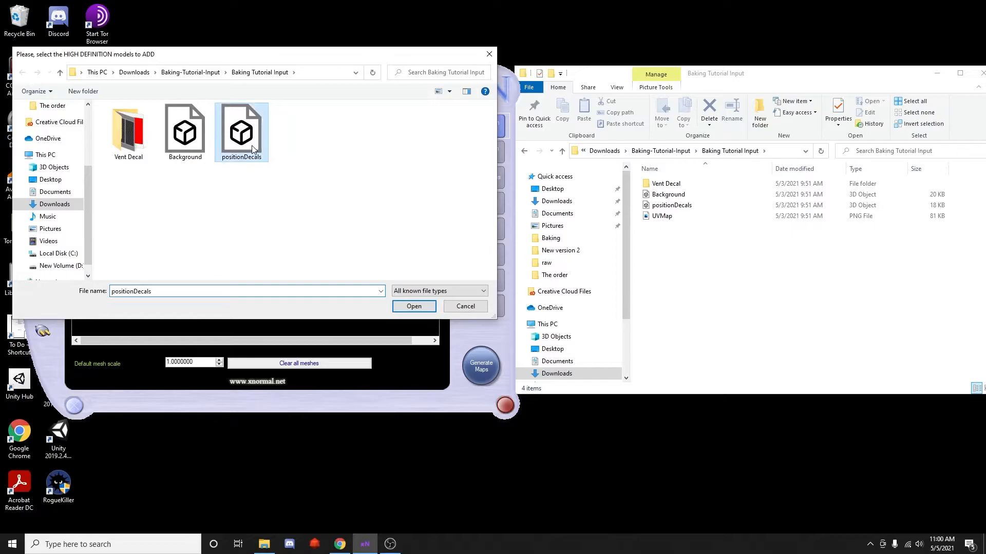
double_click(253, 150)
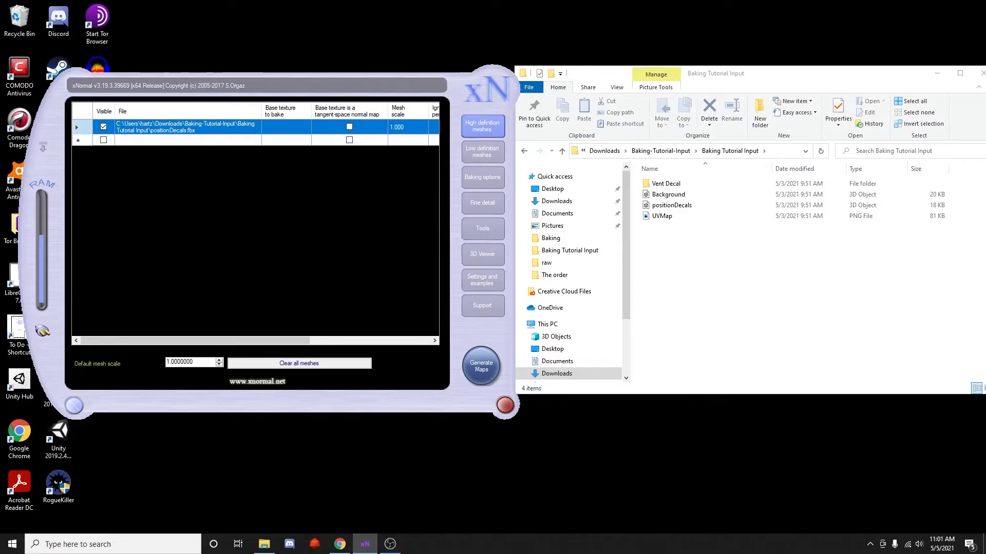
Assign Vent_baseTexBaked from the Vent Decal folder as the positionDecals mesh's base texture to bake
key("alt+Tab")
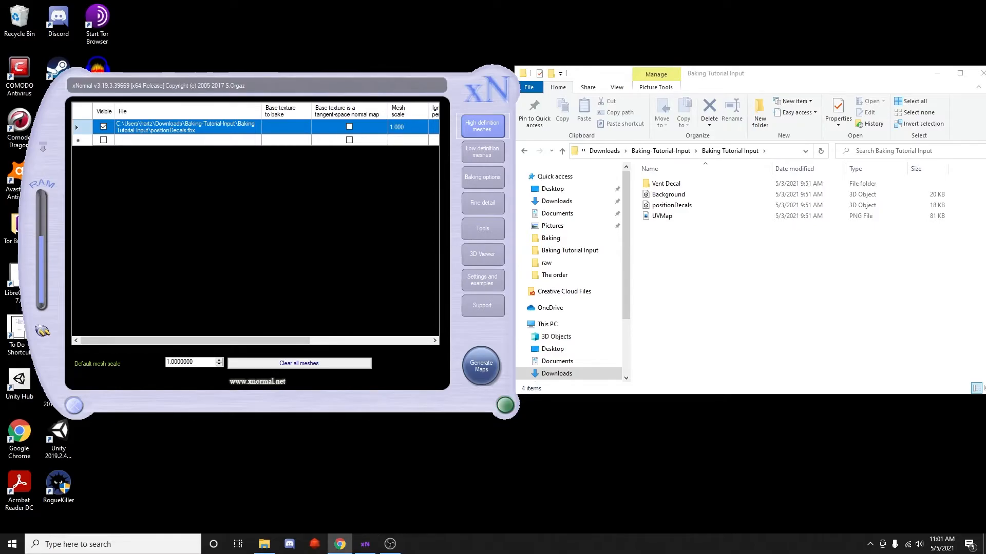
right_click(252, 134)
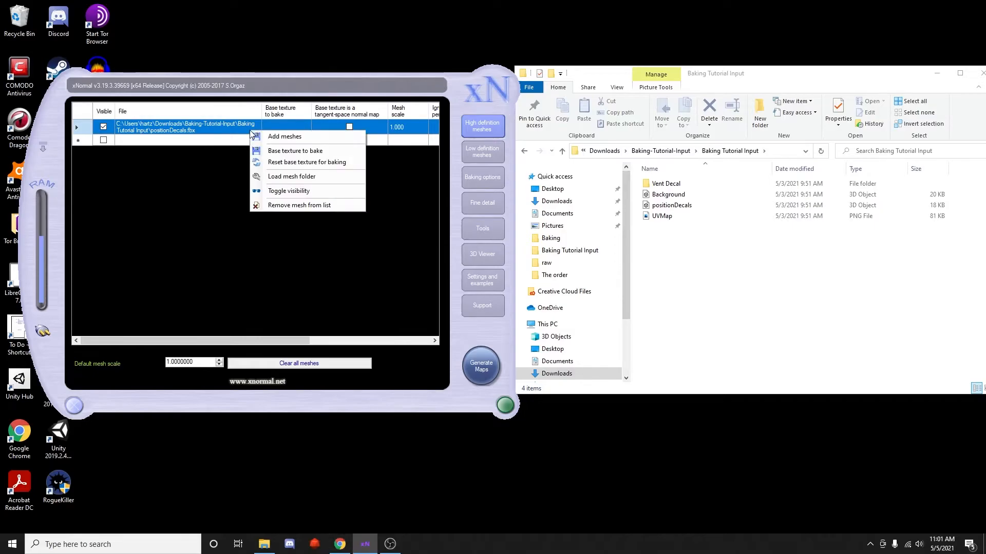
left_click(277, 150)
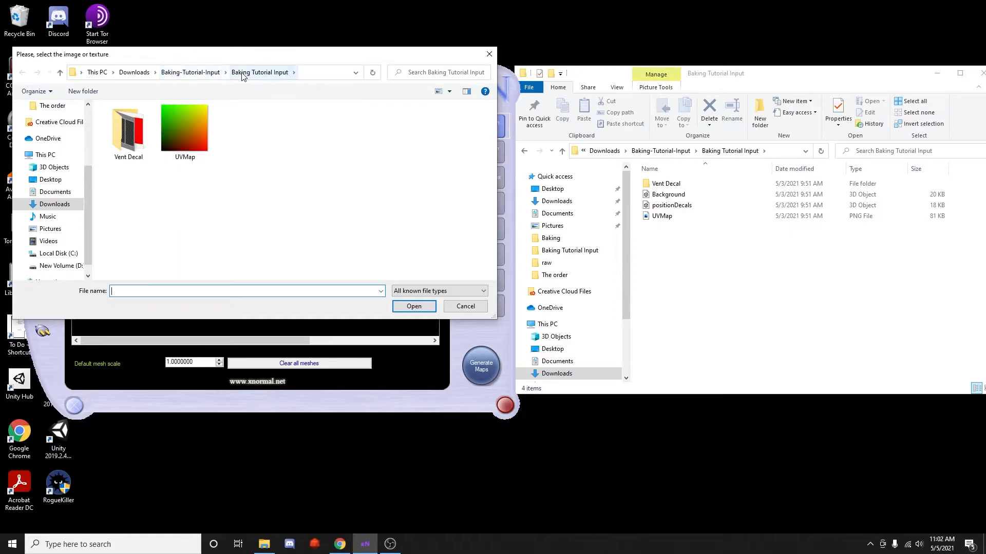
double_click(135, 129)
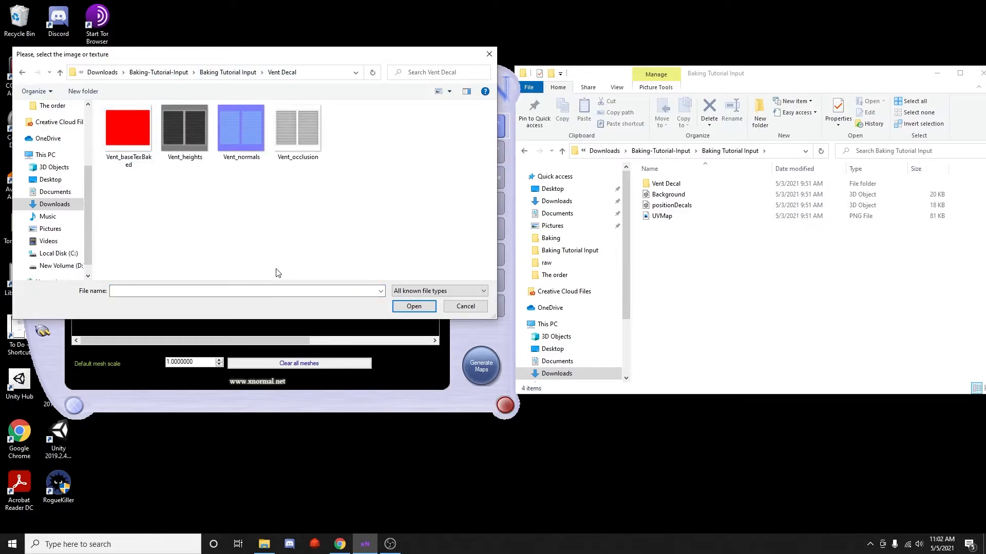
left_click(132, 153)
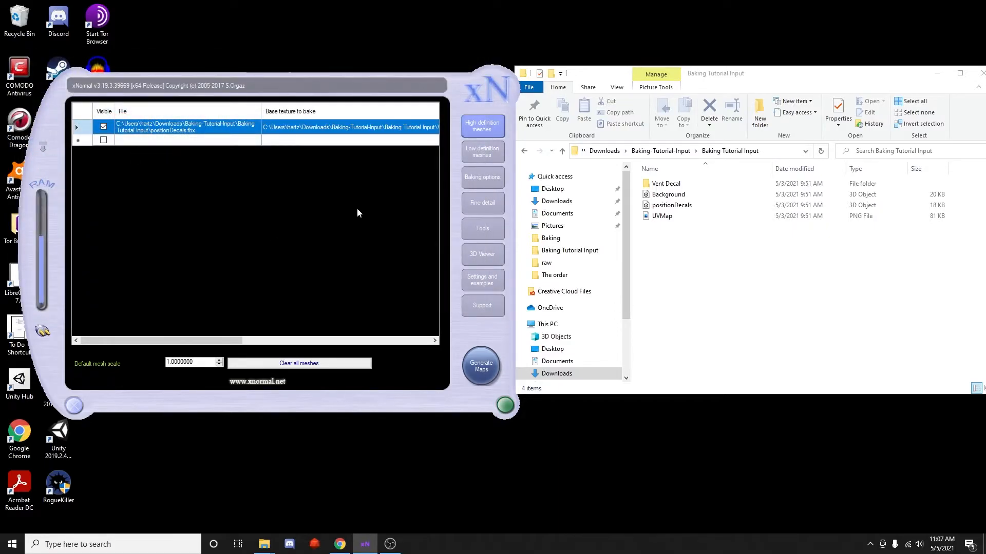
Browse for the baking output file location and create and open a new folder named Output inside Downloads
left_click(483, 179)
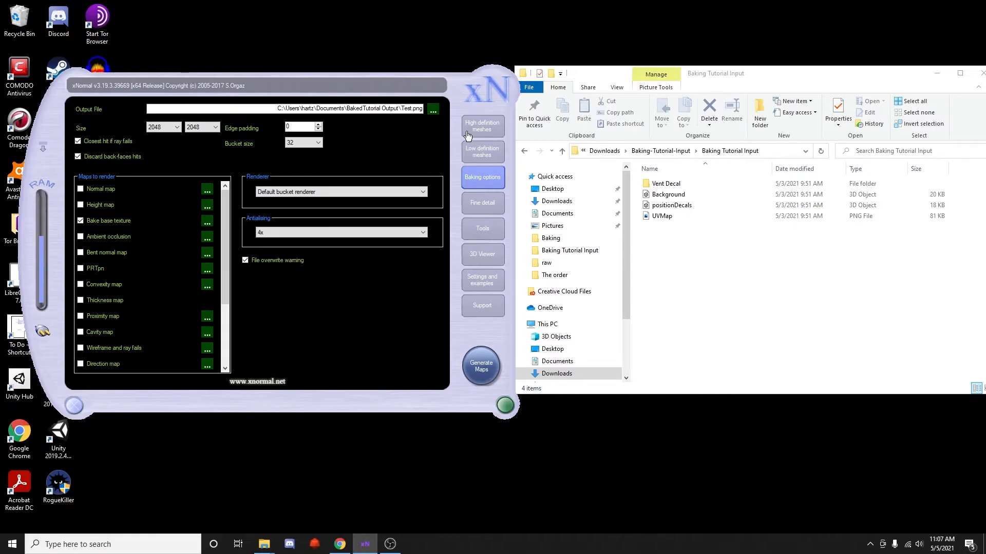
left_click(433, 110)
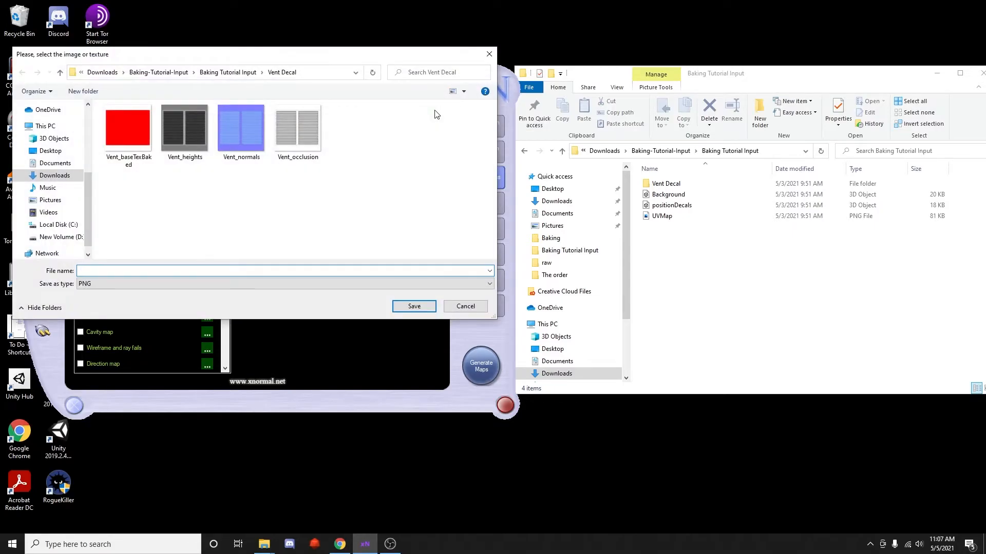
left_click(102, 72)
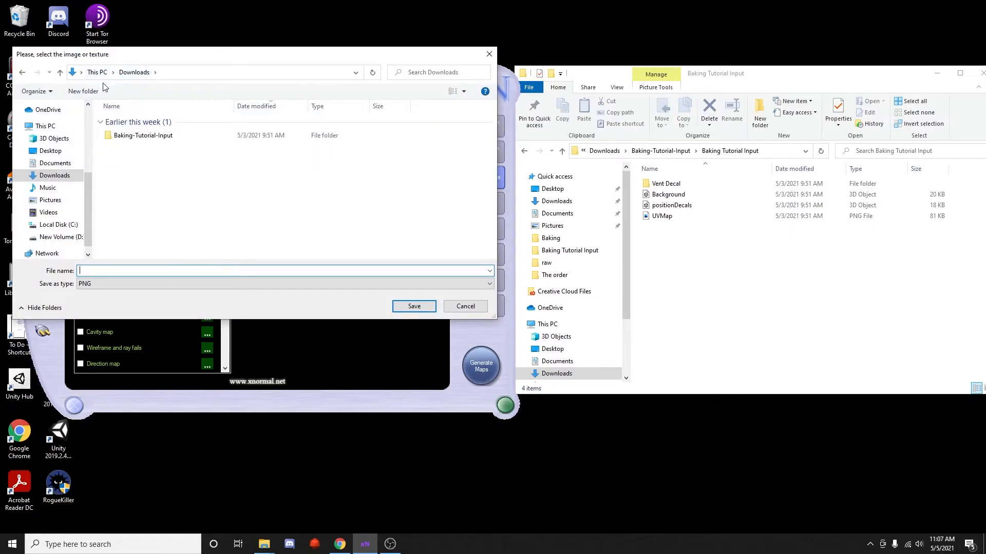
right_click(175, 175)
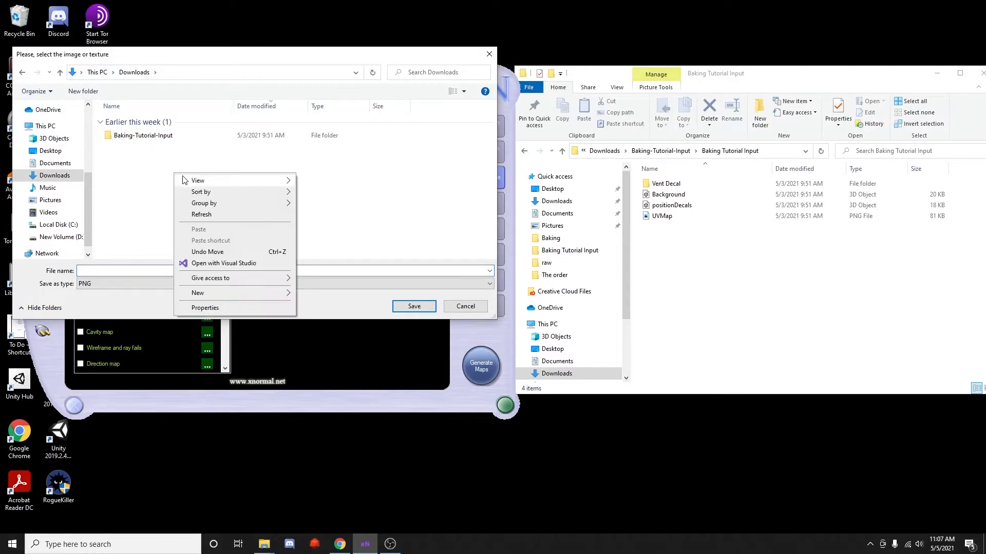
mouse_move(232, 291)
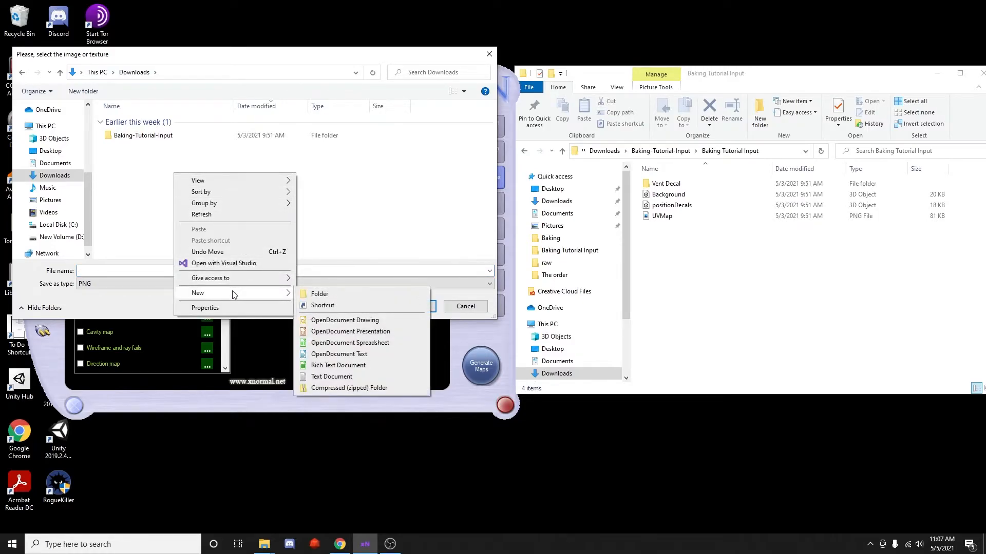
left_click(331, 297)
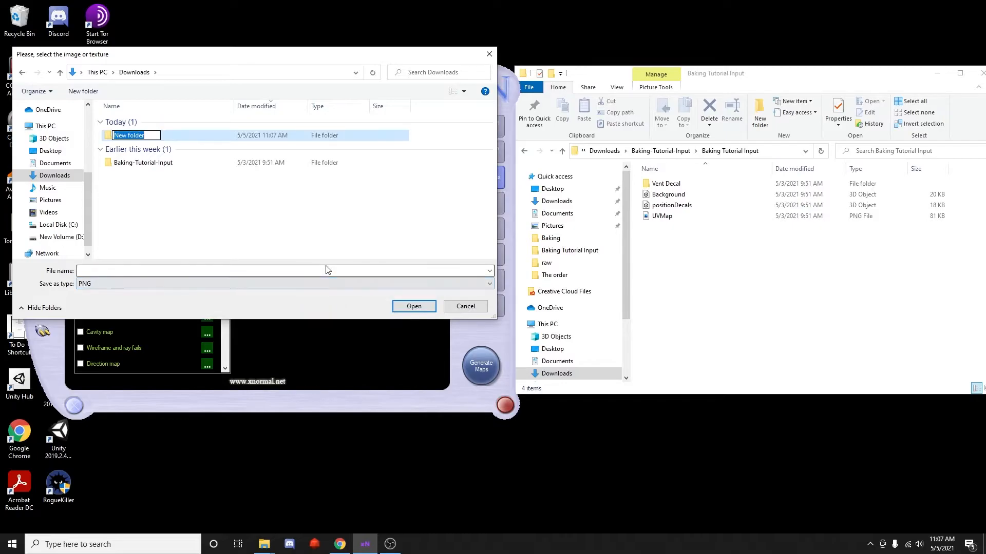
key("BackSpace")
type("Output")
key("Return")
key("Return")
Set the output file to BakedDecal-Mask in the Output folder, bake the mask texture and close its preview
left_click(167, 270)
type("BakedDecal-Mas")
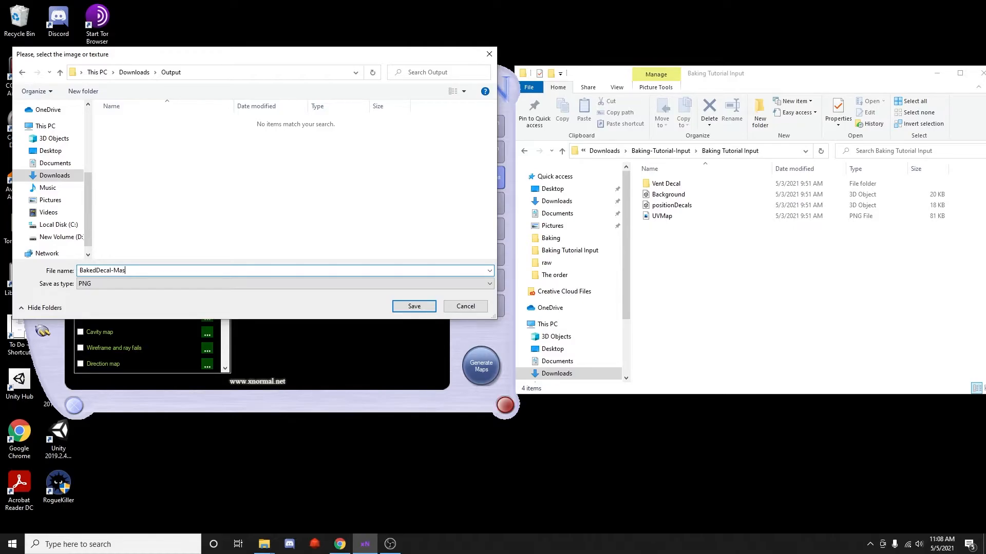
type("k")
left_click(411, 307)
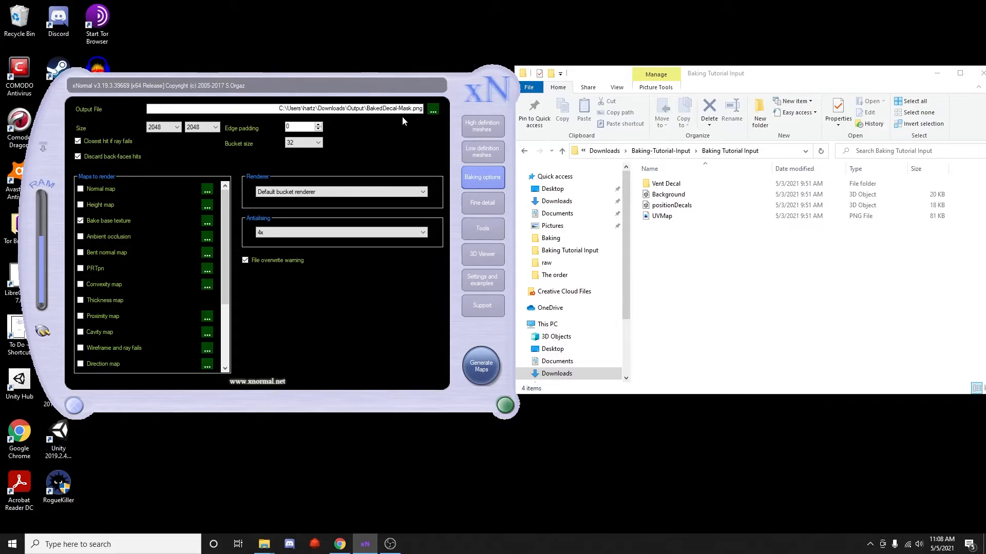
left_click(493, 362)
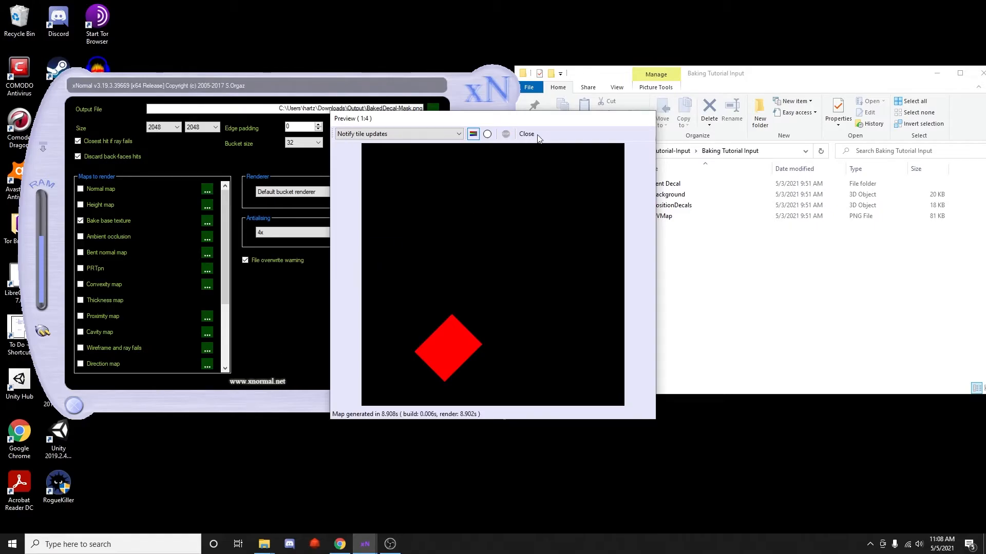
left_click(527, 134)
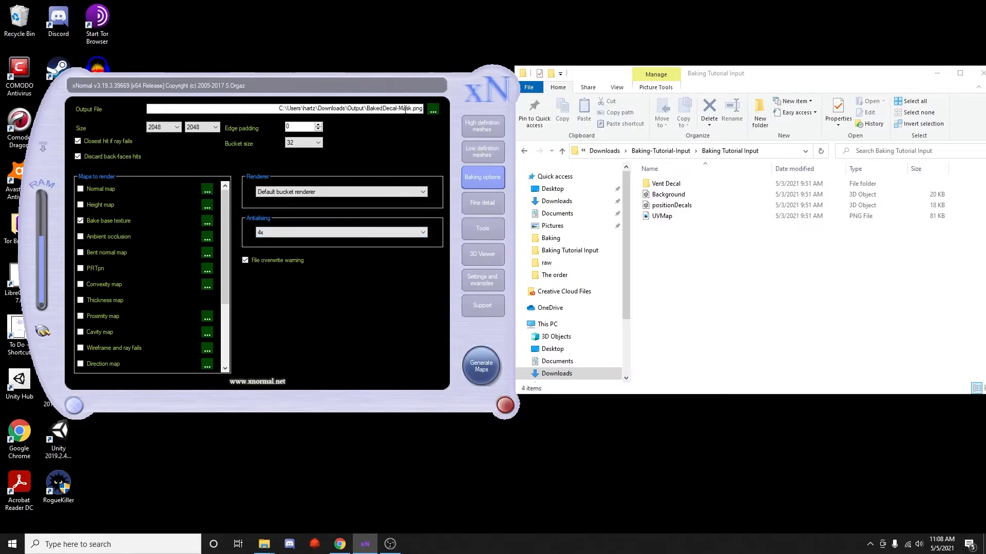
Rename the output file to BakedDecal-Normal.png and assign Vent_normals as the positionDecals mesh's base texture to bake
left_click_drag(412, 109, 396, 109)
type("Normal")
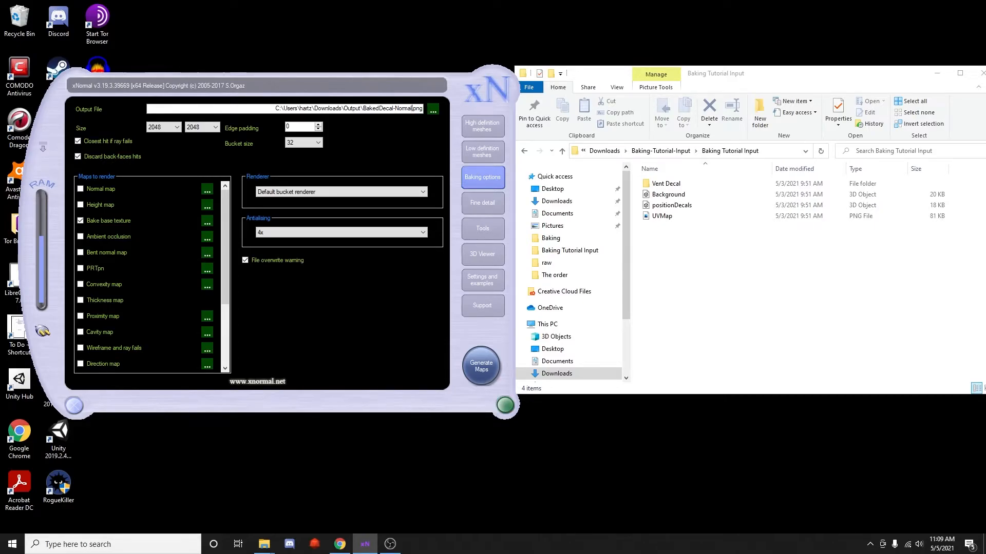
left_click(482, 125)
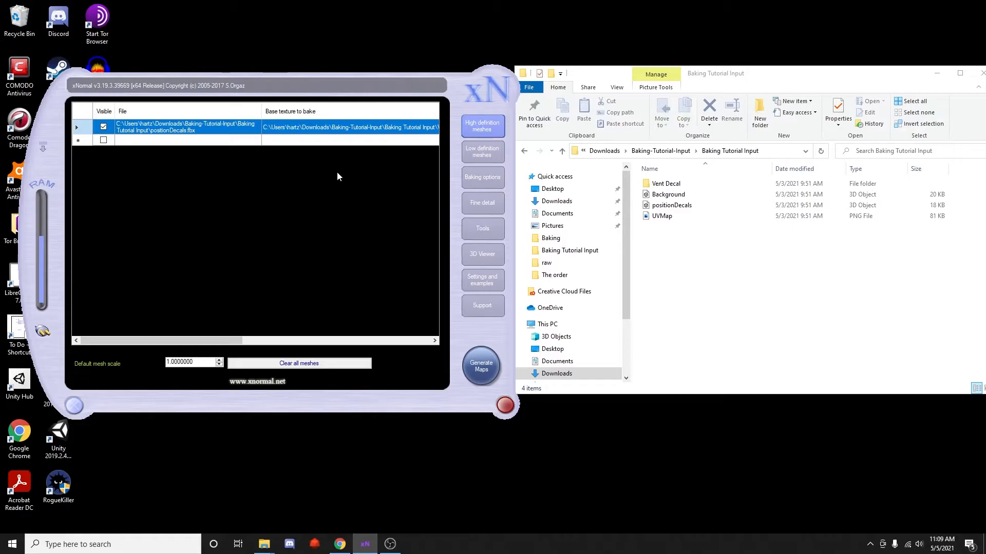
right_click(343, 132)
left_click(359, 149)
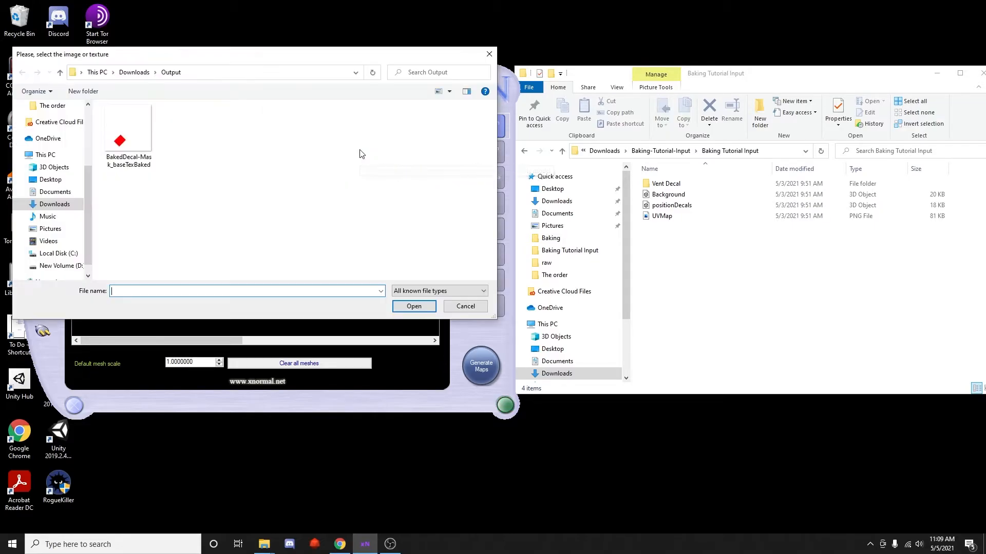
left_click(144, 74)
double_click(154, 161)
left_click(156, 125)
double_click(157, 123)
double_click(138, 132)
double_click(244, 139)
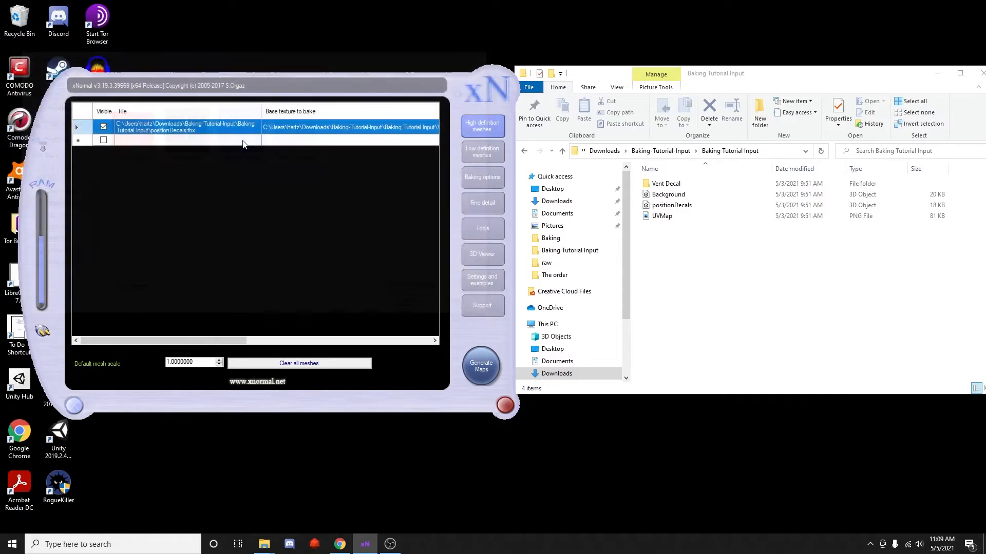
Bake the decal's normal texture with the current baking options and close the preview
left_click(486, 179)
left_click(485, 362)
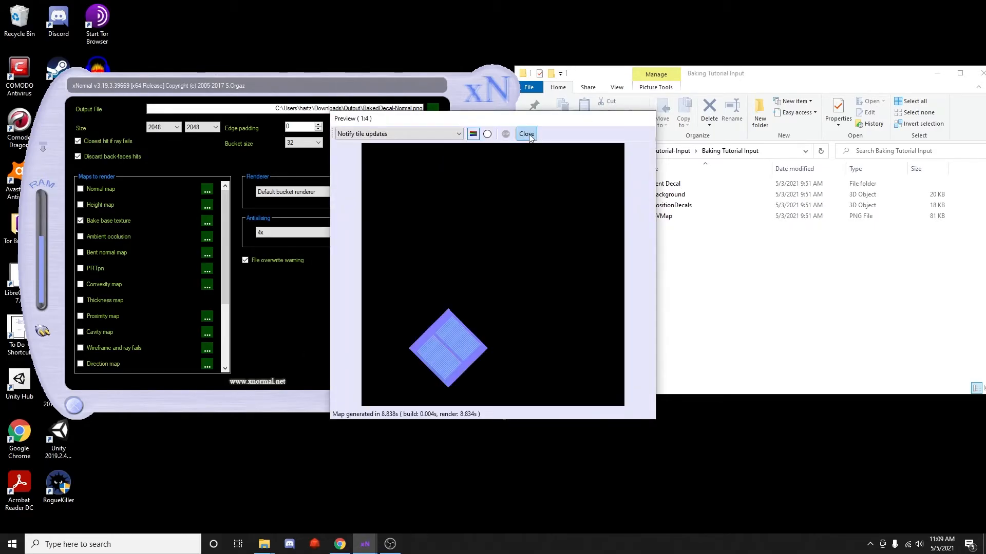
left_click(526, 134)
Rename the output file to BakedDecal-Height.png and assign Vent_heights as the positionDecals mesh's base texture to bake
double_click(404, 108)
type("Height")
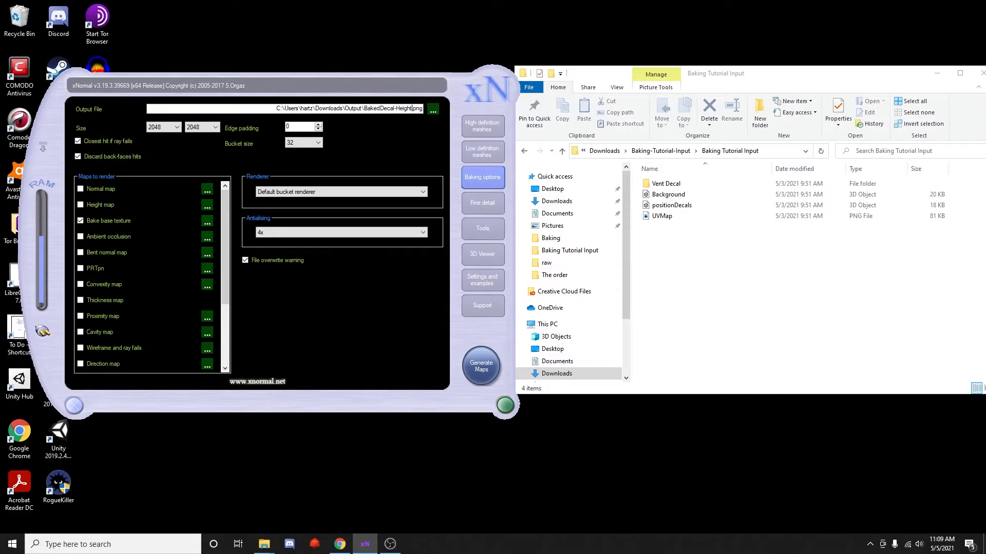
left_click(479, 129)
right_click(352, 127)
left_click(370, 146)
double_click(301, 246)
Bake the decal's height texture and close the preview once rendering finishes
left_click(481, 153)
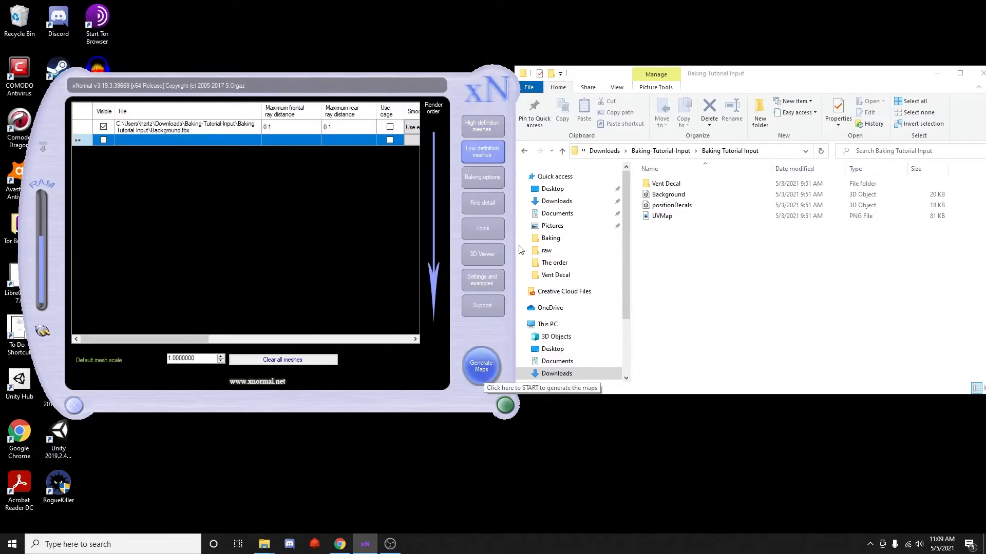
left_click(482, 369)
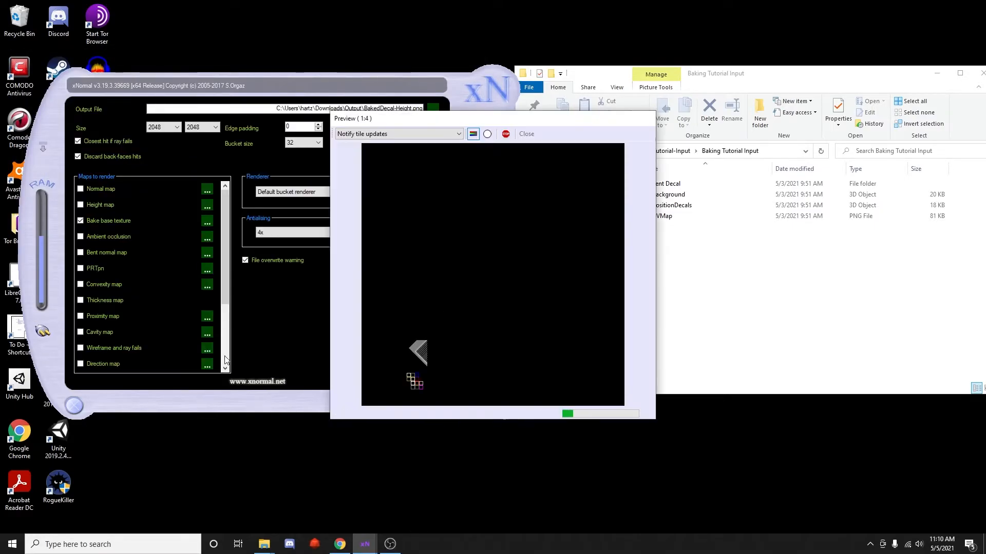
left_click(530, 133)
Change the output file name to BakedDecal-AO.png
left_click(412, 109)
key("BackSpace")
key("BackSpace")
key("BackSpace")
key("BackSpace")
key("BackSpace")
key("BackSpace")
type("AO")
Assign Vent_occlusion as the positionDecals mesh's base texture, bake the ambient occlusion texture and close its preview
left_click(466, 125)
left_click(482, 177)
left_click(481, 366)
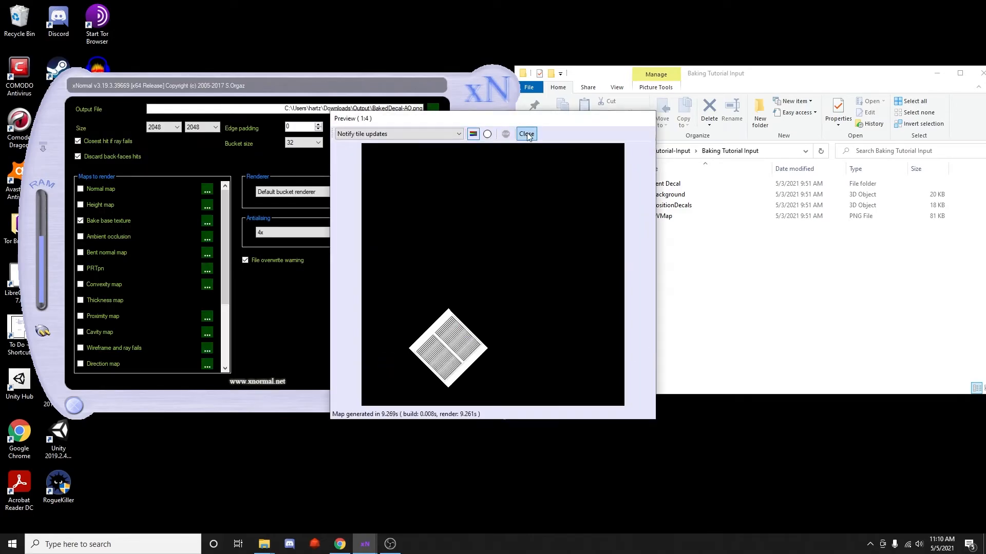
left_click(526, 134)
Rename the output file to BakedDecal-BakedUV.png and assign UVMap as the positionDecals mesh's base texture to bake
key("BackSpace")
key("BackSpace")
type("BakedUV")
left_click(482, 126)
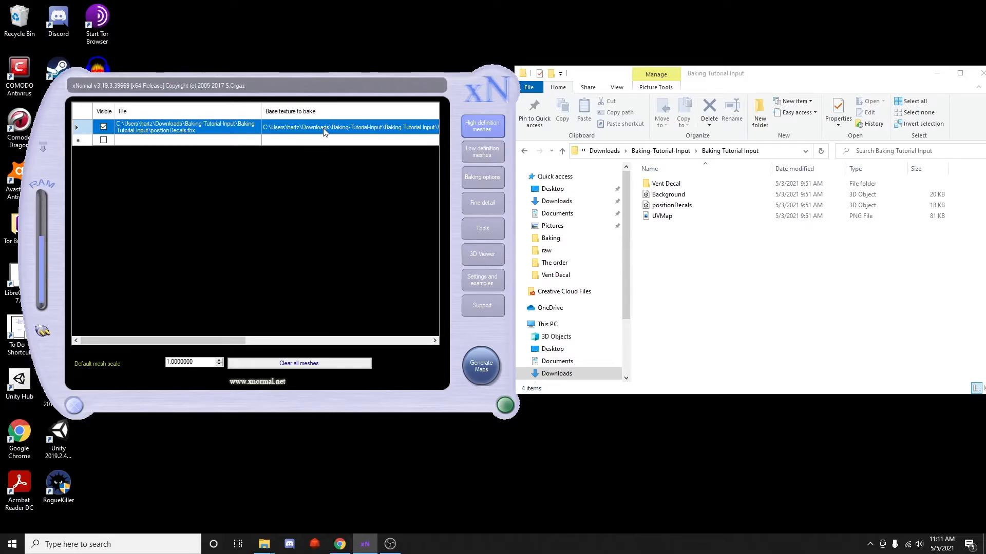
right_click(324, 131)
left_click(342, 148)
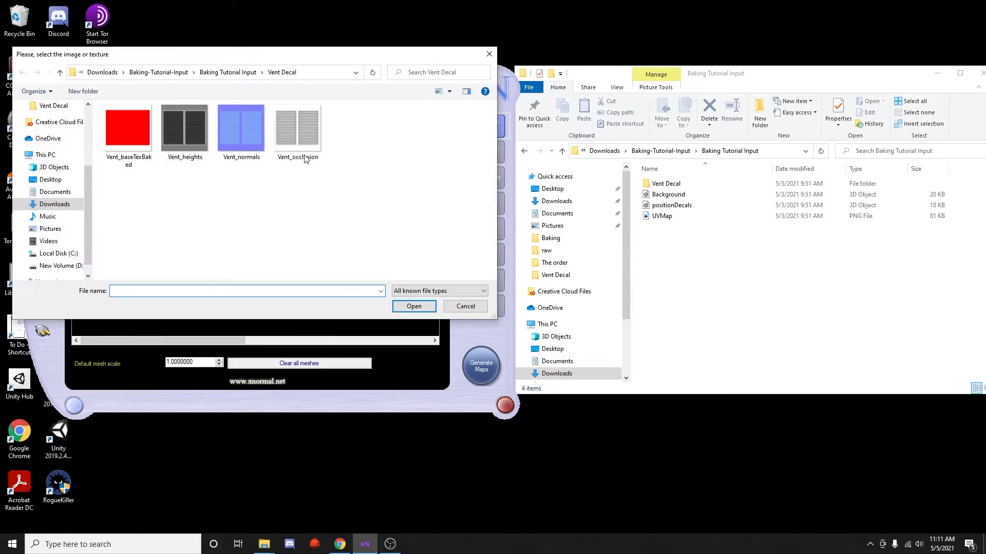
left_click(228, 72)
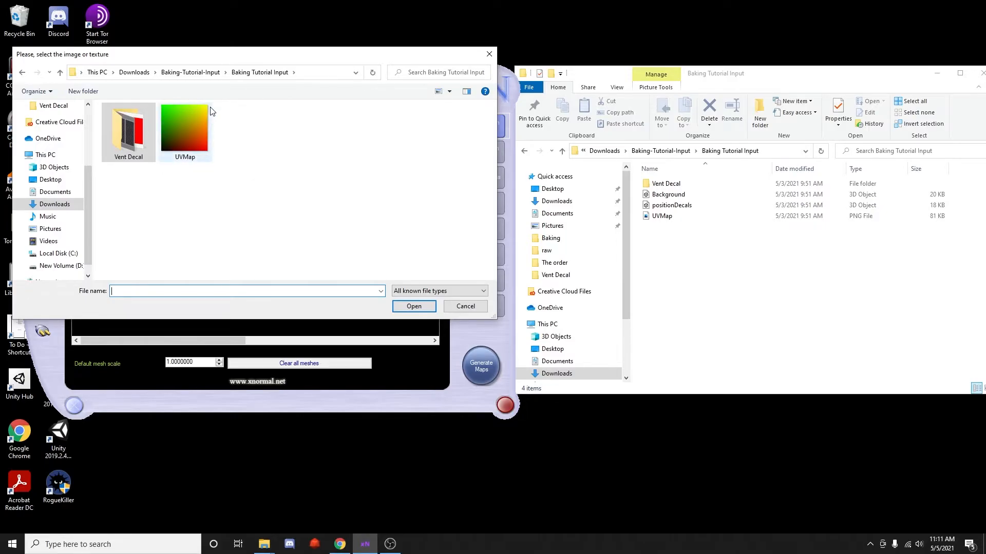
double_click(198, 120)
Bake the decal's UV texture and close the preview once rendering finishes
left_click(482, 176)
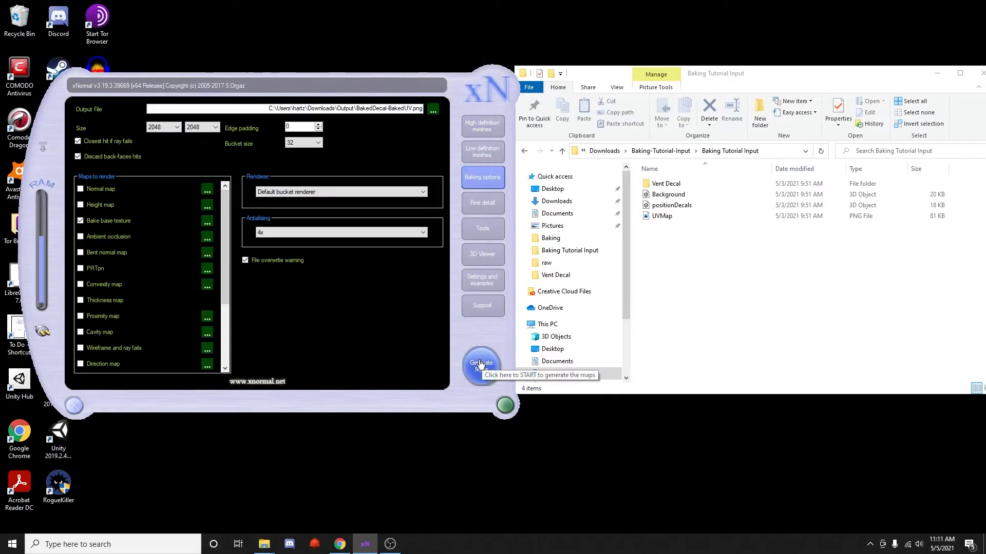
left_click(480, 364)
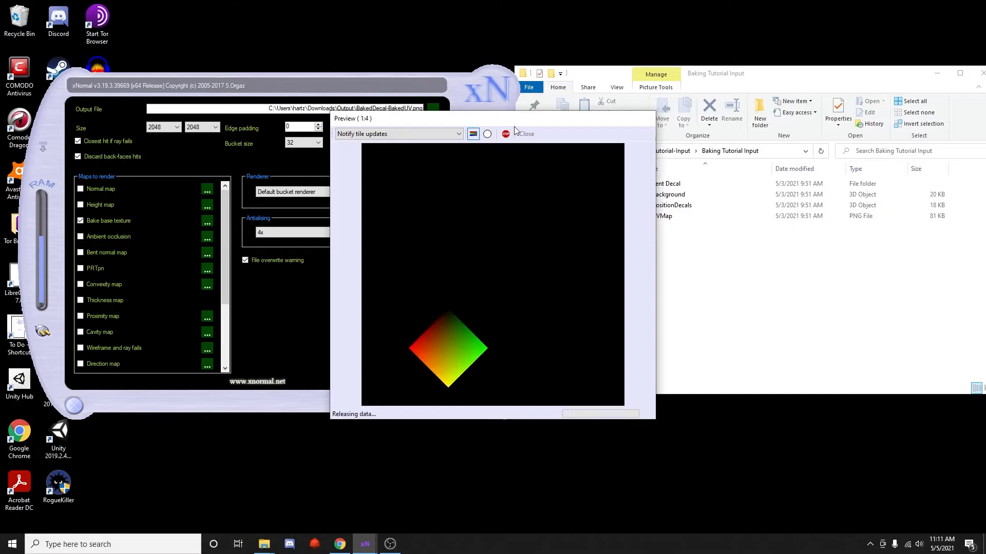
left_click(526, 134)
Switch to File Explorer and open the Output folder in Downloads to inspect the baked decal textures
left_click(849, 335)
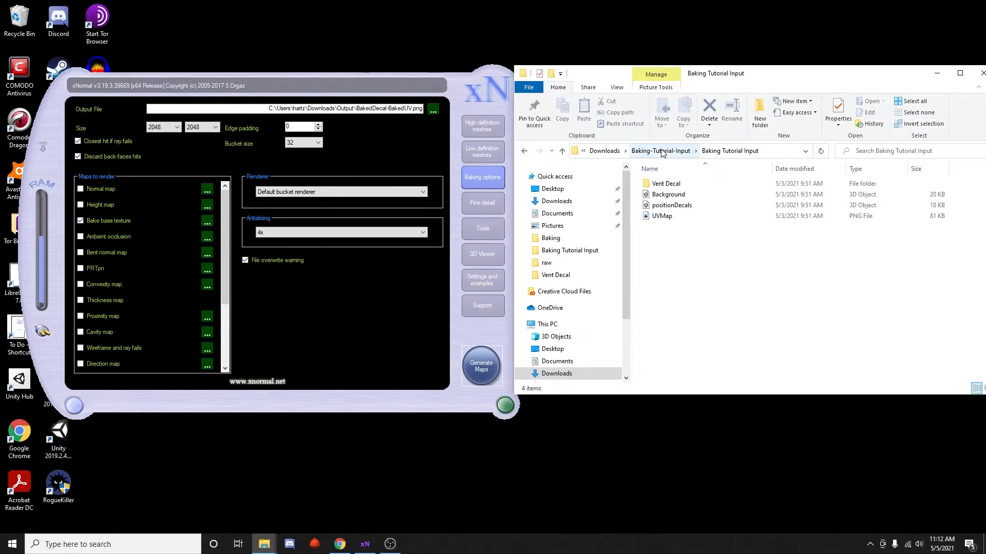
left_click(604, 150)
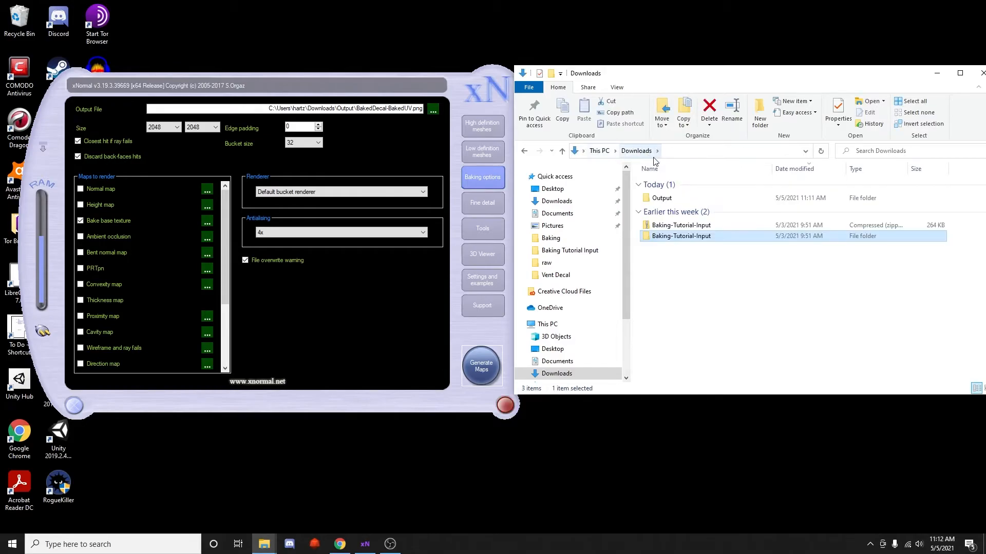
double_click(665, 199)
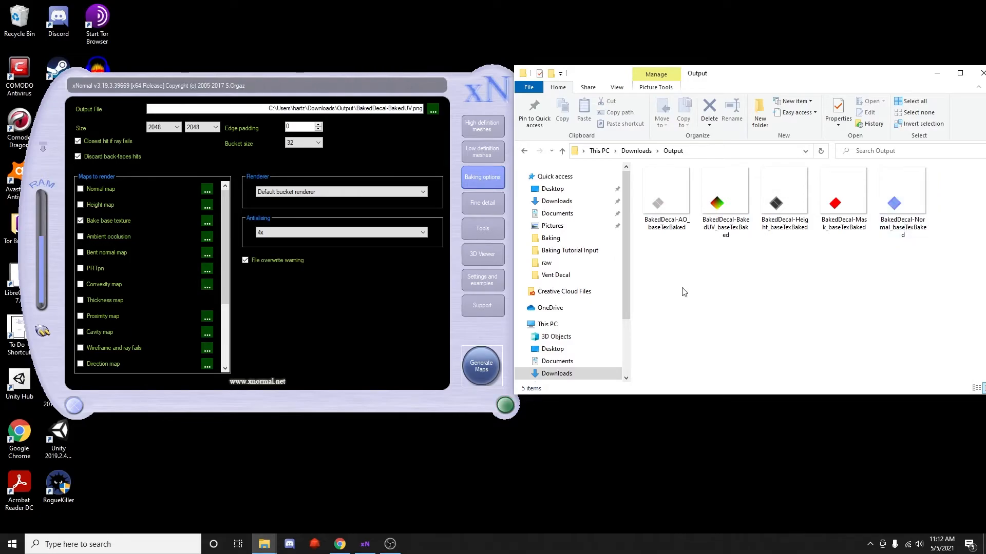
Close xNormal and launch Unity Hub from the desktop
left_click(72, 404)
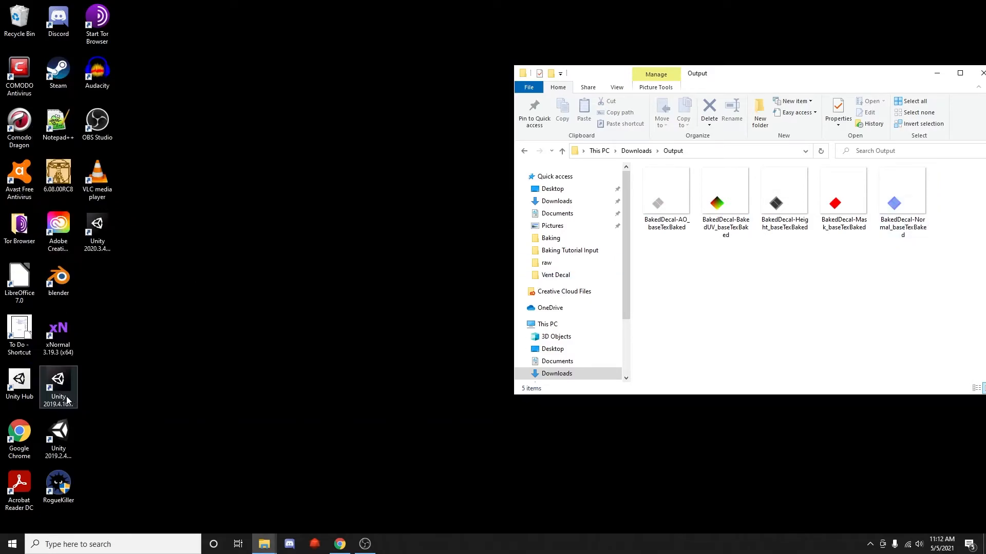
left_click(8, 381)
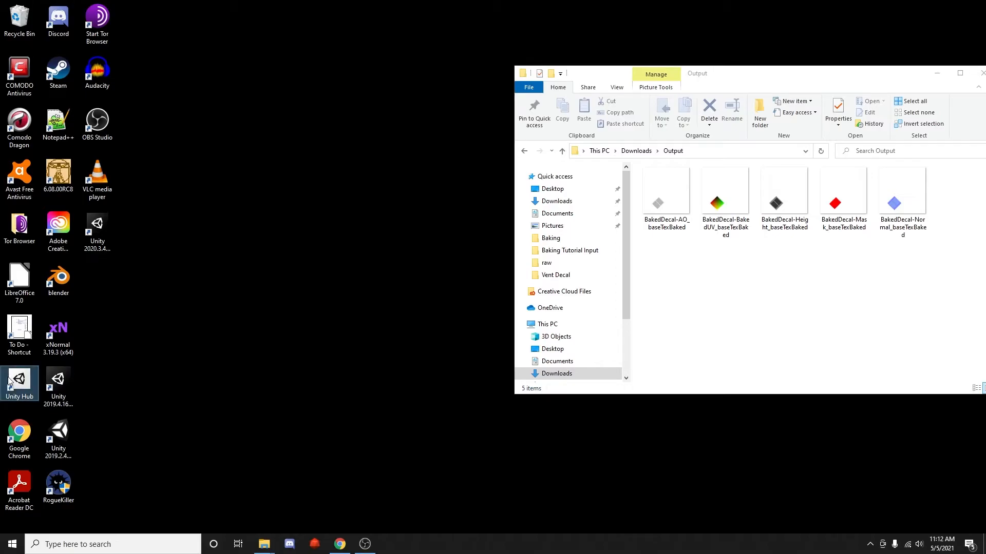
double_click(20, 386)
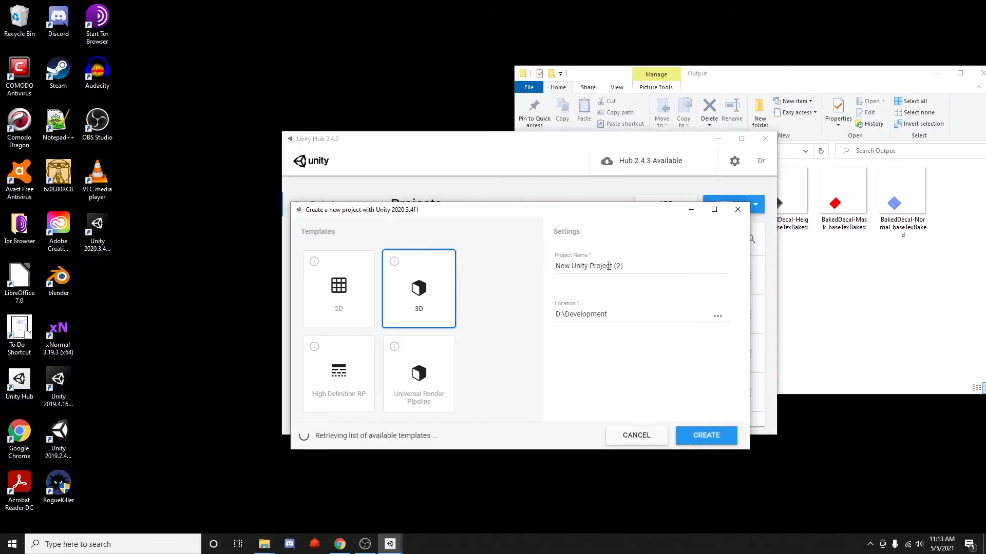
Create a 3D project named Decal Baking Tutorial in D:\Development and dismiss the editor update notice
type("Decal Baking Tutorial")
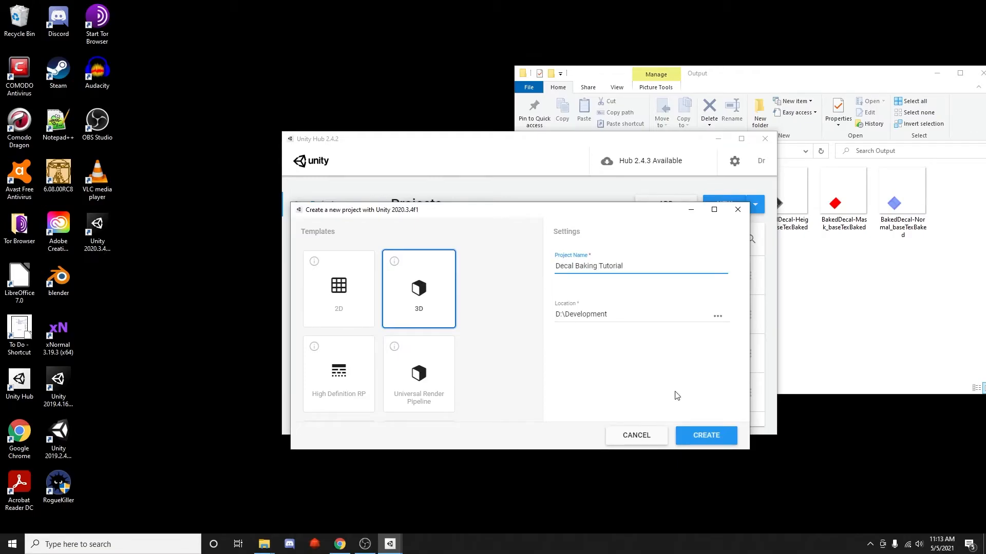
left_click(713, 435)
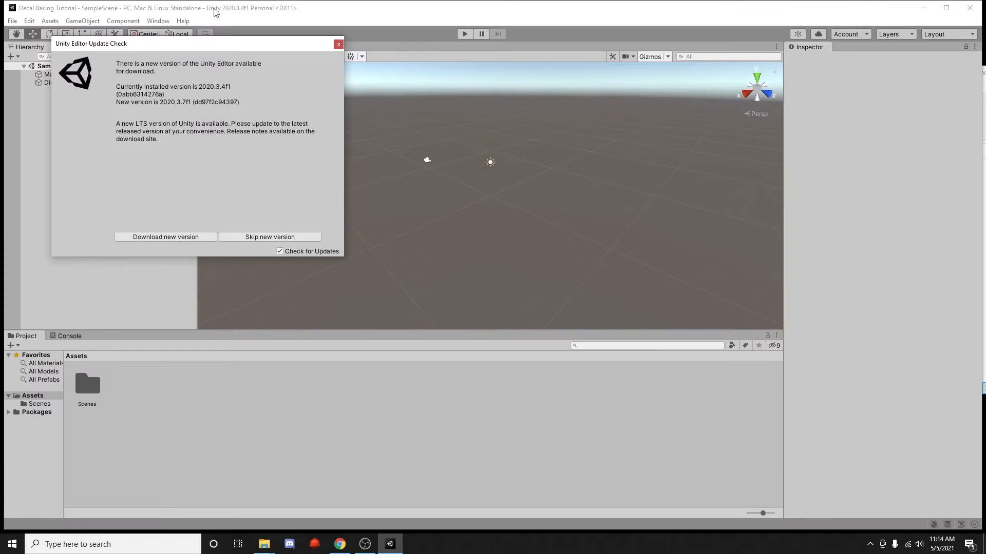
left_click(338, 44)
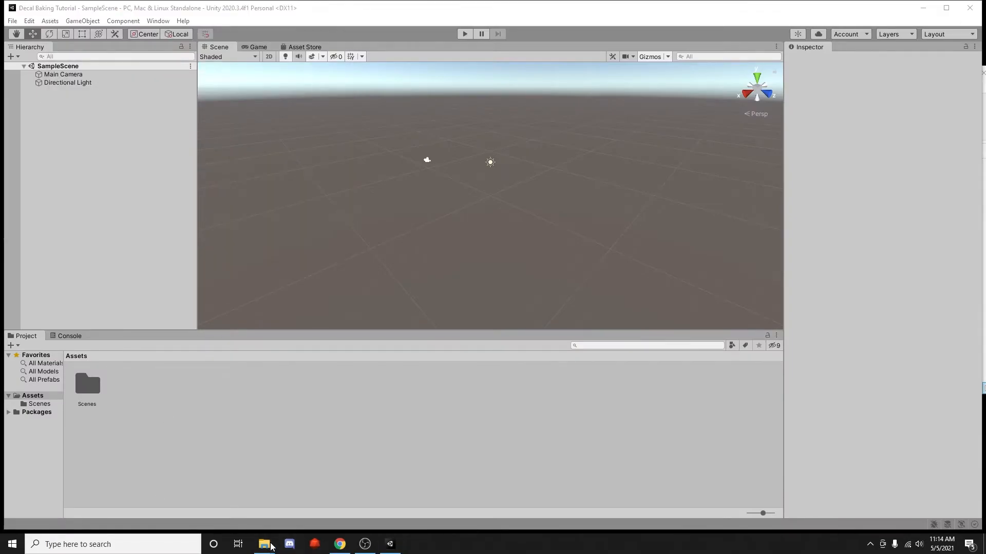
Import the Output folder of baked decal textures from Downloads into the project's Assets
mouse_move(270, 546)
left_click(268, 492)
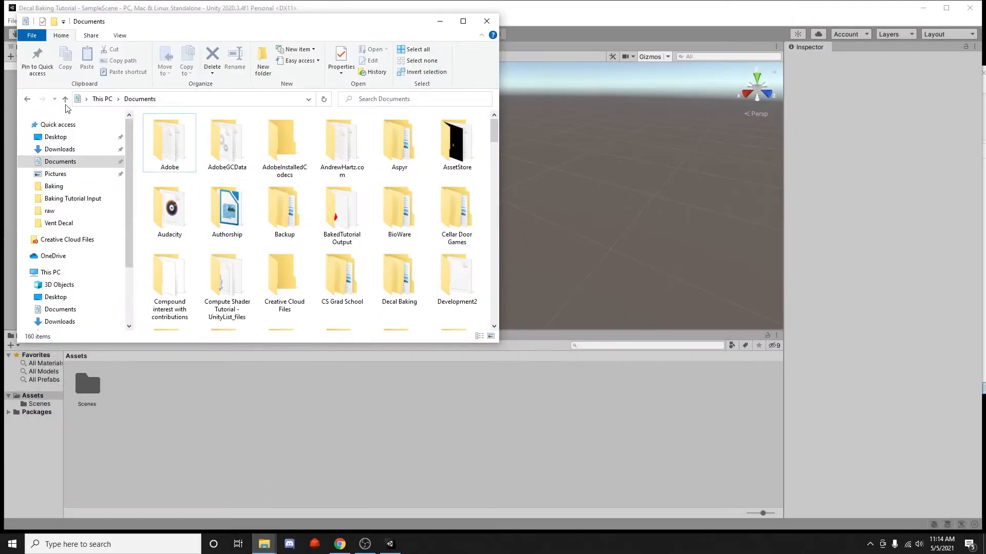
left_click(60, 149)
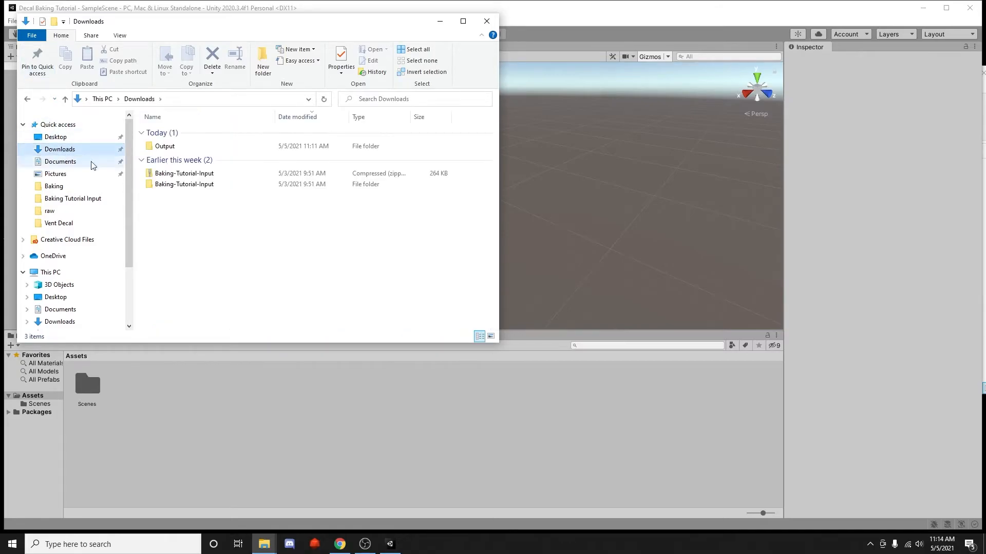
left_click(165, 146)
left_click_drag(156, 435, 185, 449)
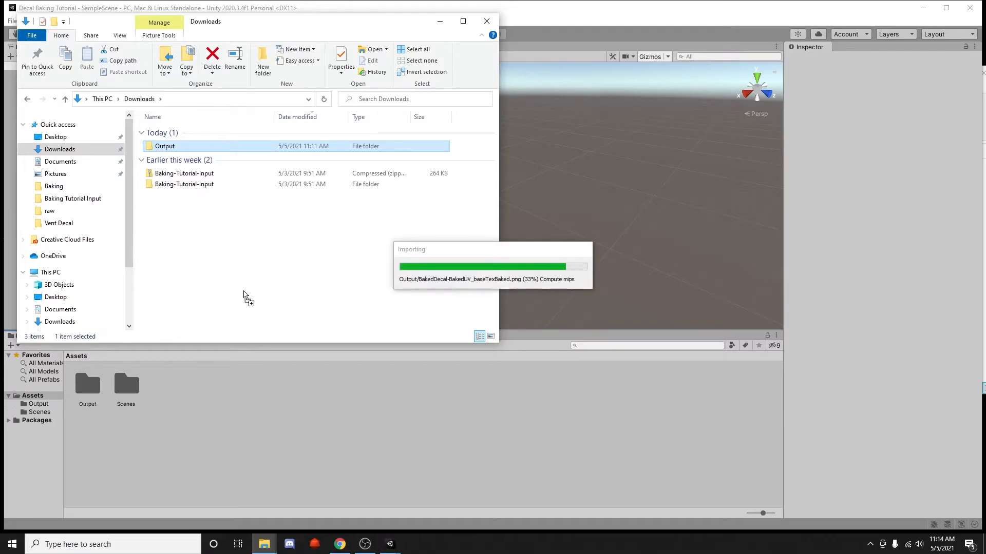
Select the Background and positionDecals models in the Baking Tutorial Input folder inside Baking-Tutorial-Input
double_click(194, 186)
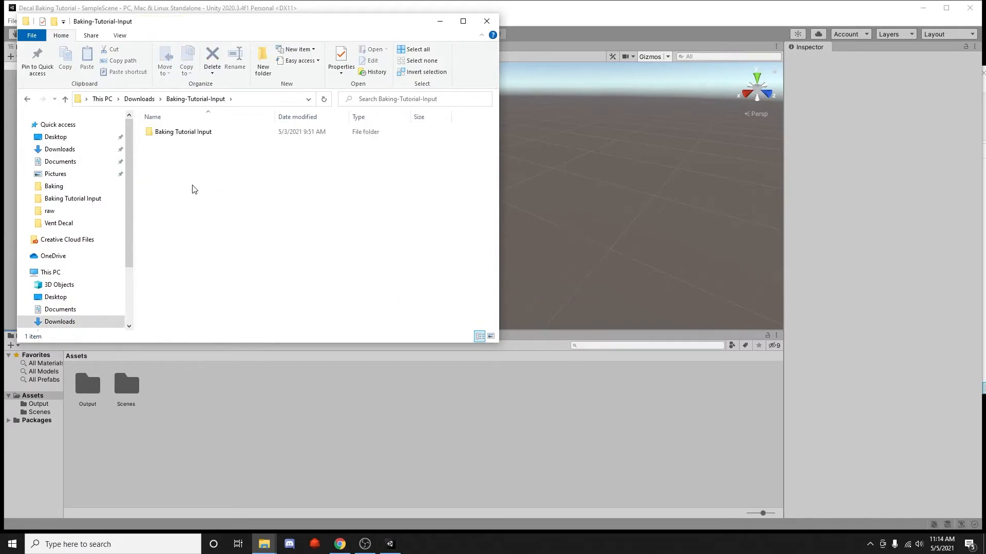
left_click(186, 132)
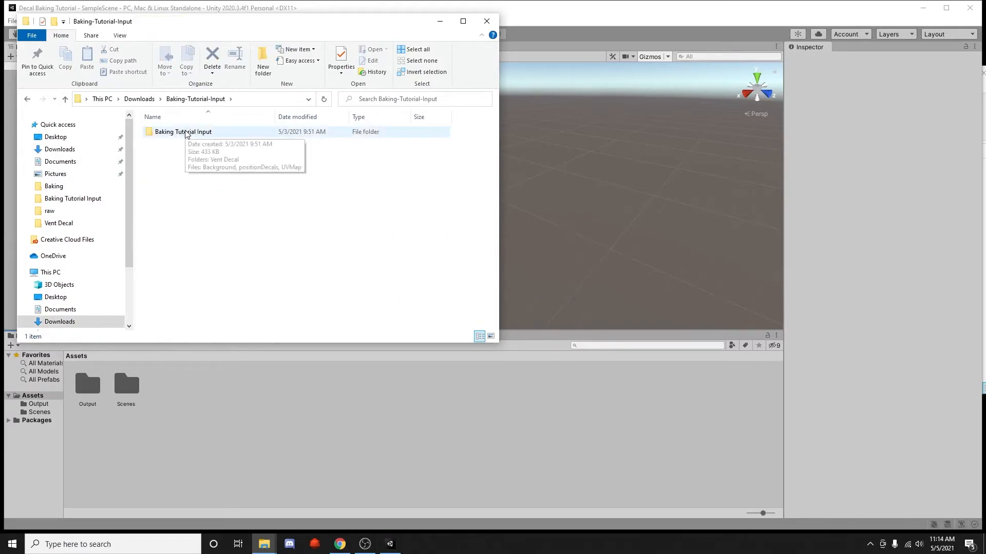
double_click(186, 131)
left_click(191, 143)
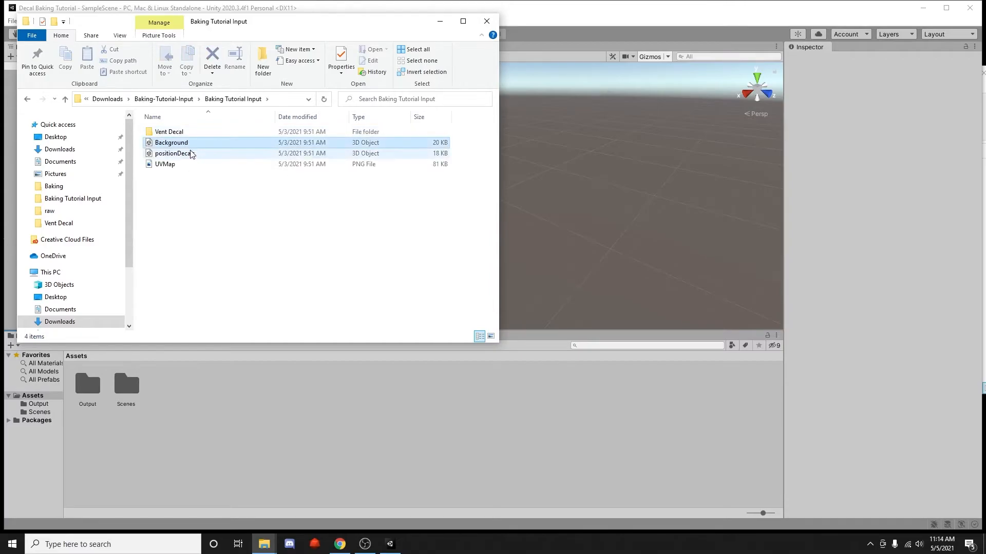
left_click(189, 154, "ctrl")
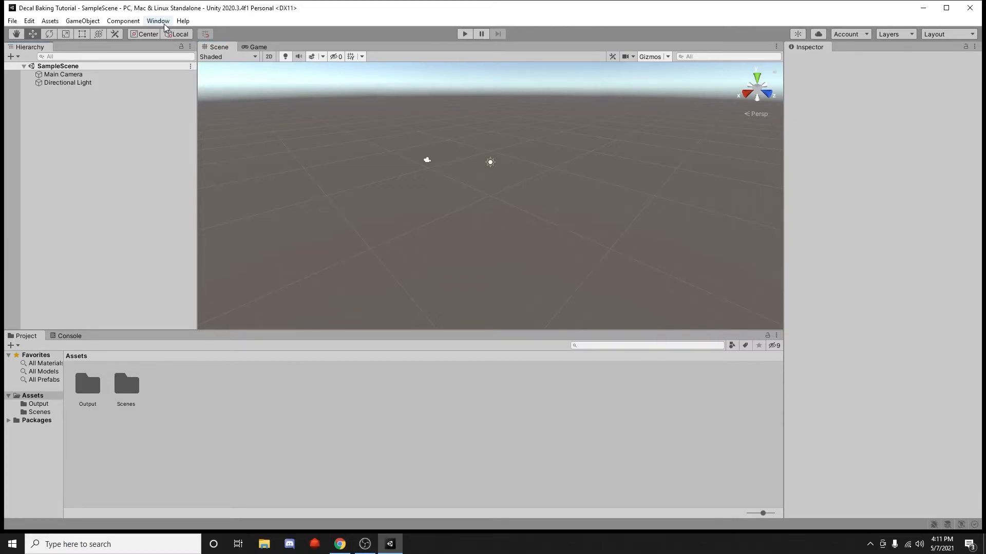
Search the online Unity Asset Store for Material Tools, then minimize the browser to return to the editor
left_click(163, 21)
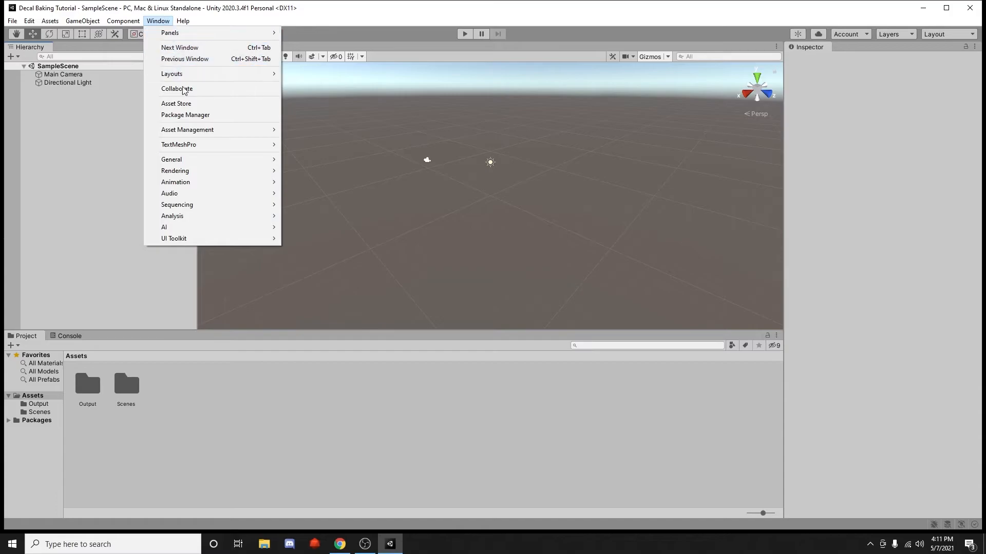
left_click(182, 104)
left_click(291, 166)
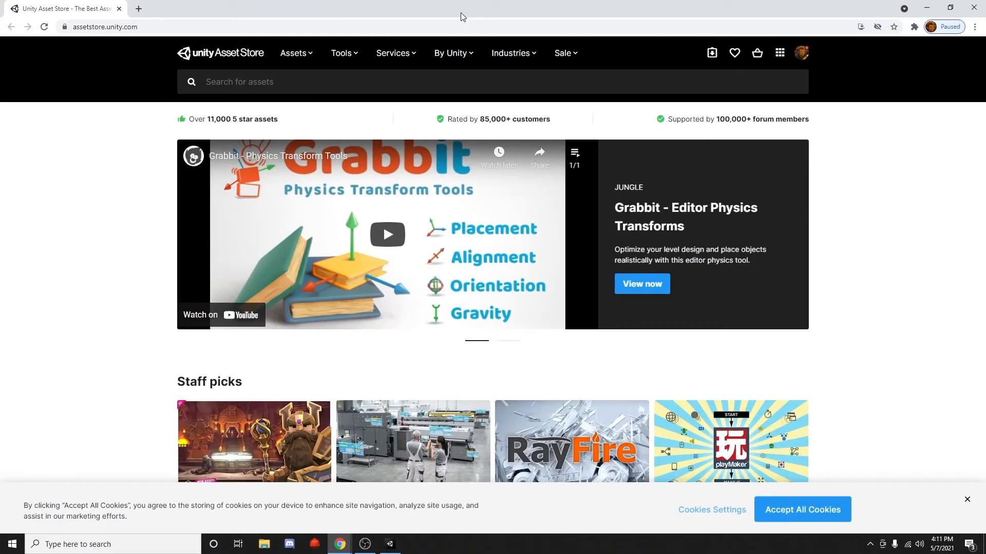
left_click(262, 82)
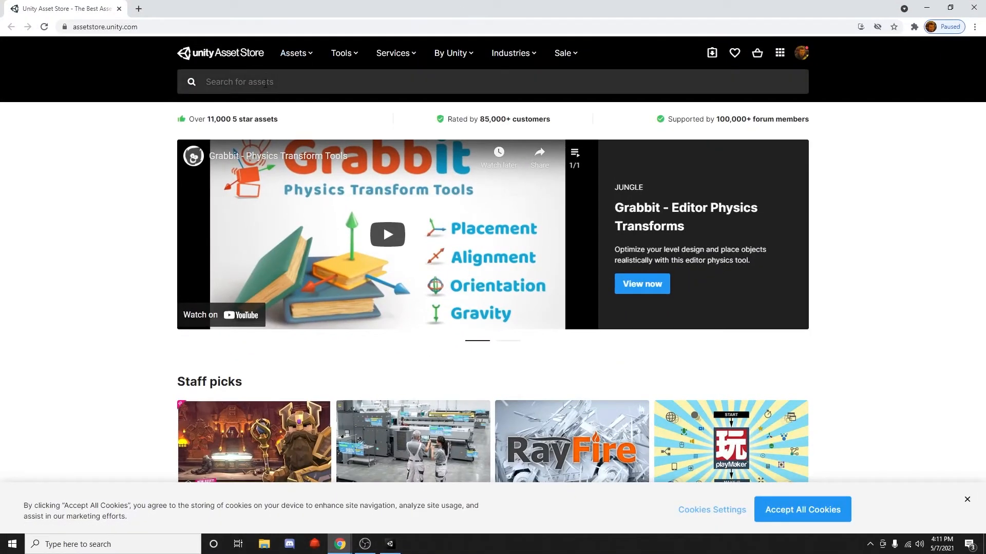
type("M")
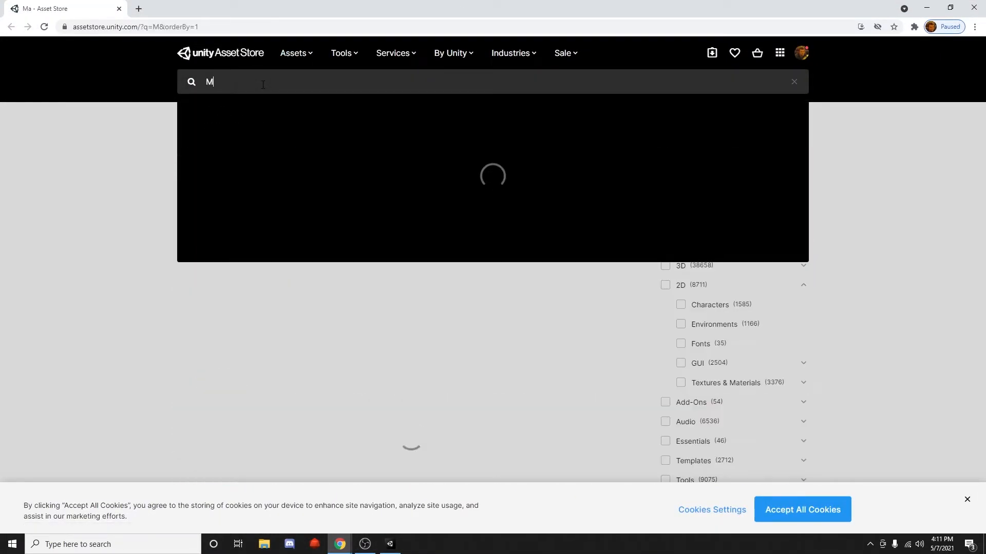
type("aterial Tools")
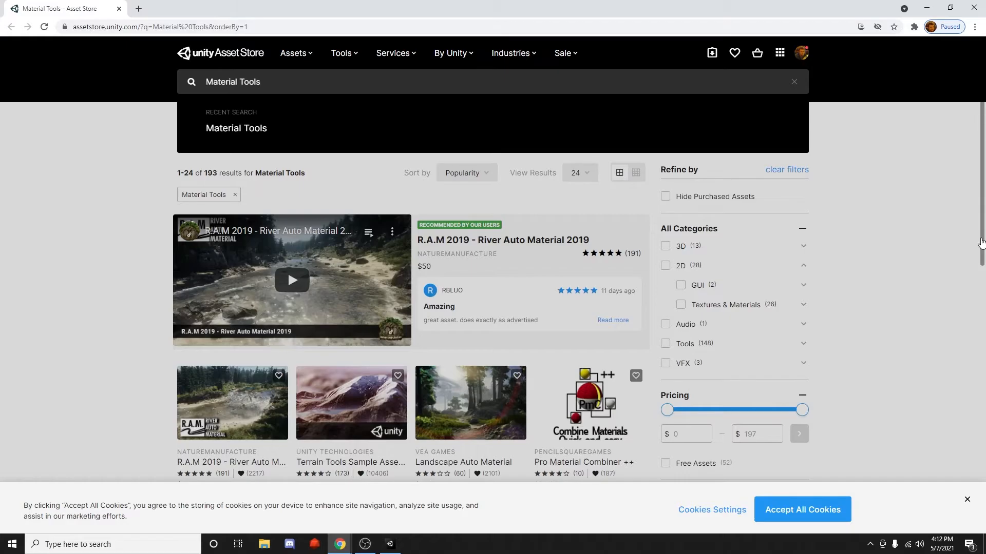
left_click(924, 138)
left_click(924, 10)
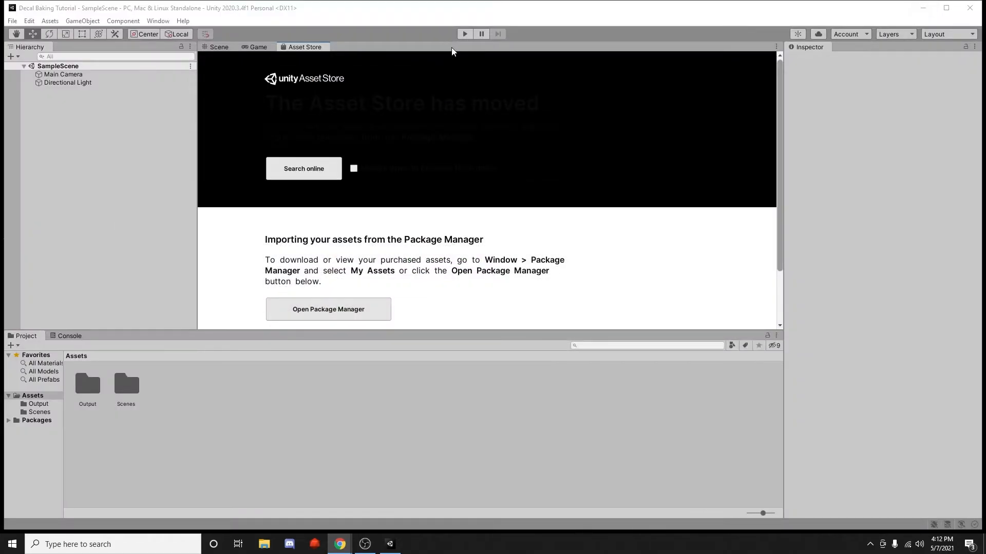
Download 24 PBR Materials for Unity 5 from My Assets in the Package Manager and import all its files
left_click(158, 21)
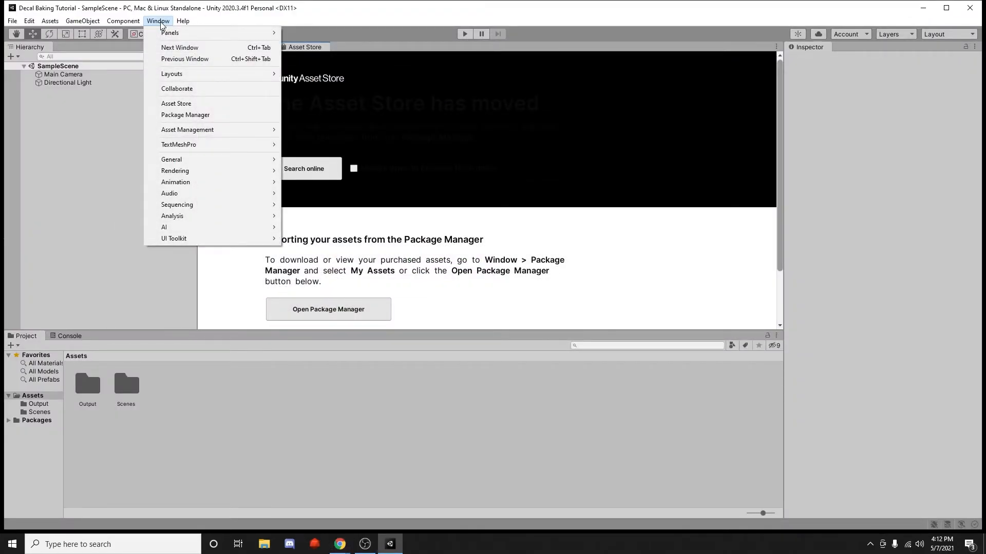
left_click(200, 115)
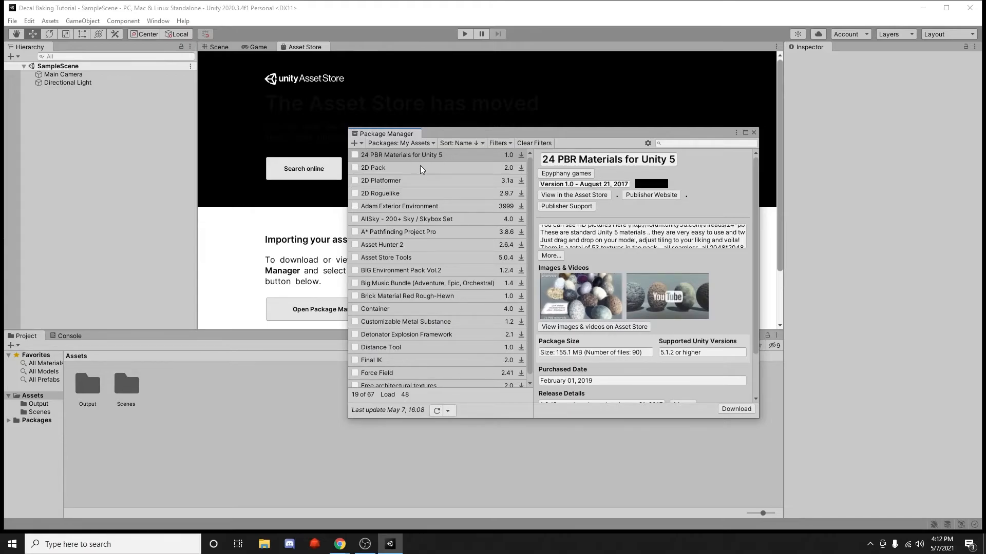
left_click(359, 159)
left_click(355, 154)
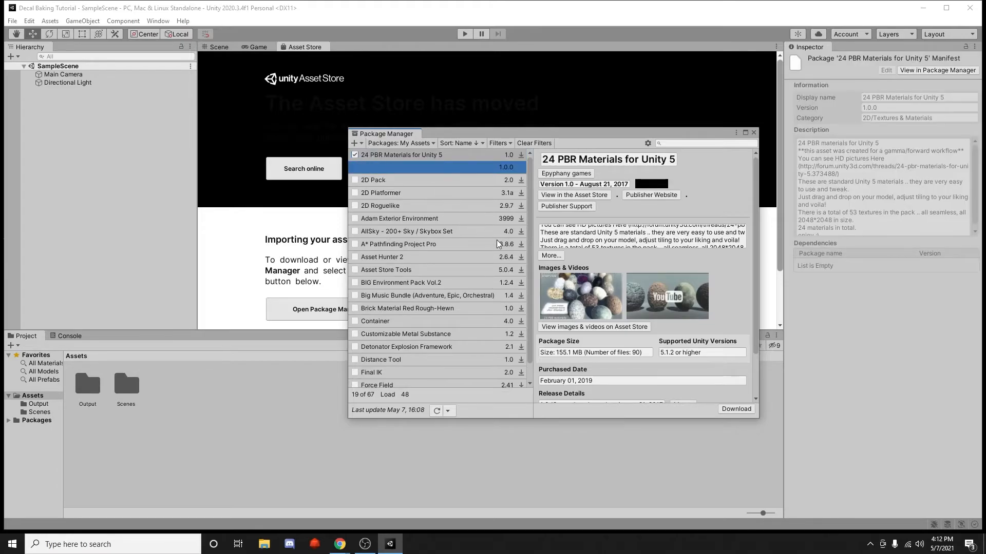
left_click(723, 410)
left_click(735, 409)
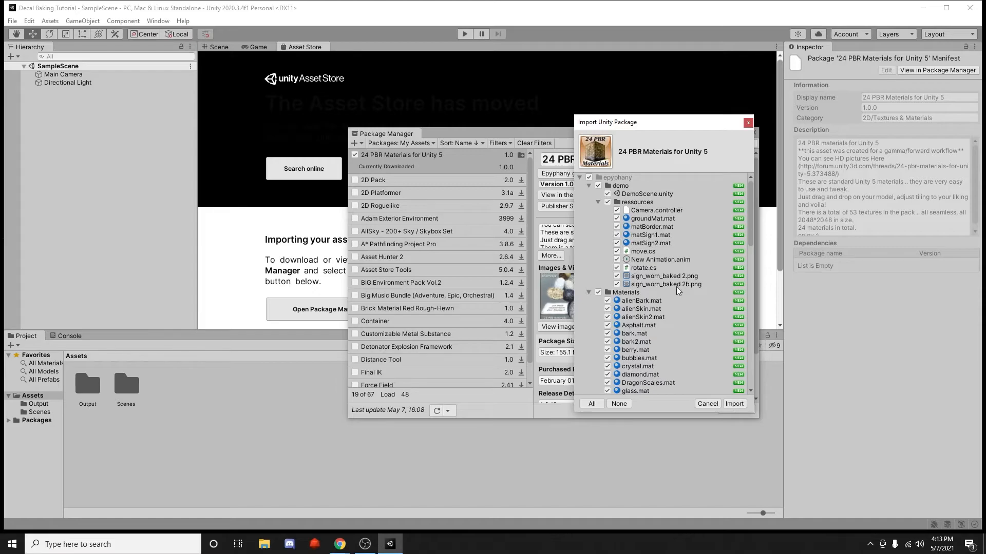
left_click(735, 405)
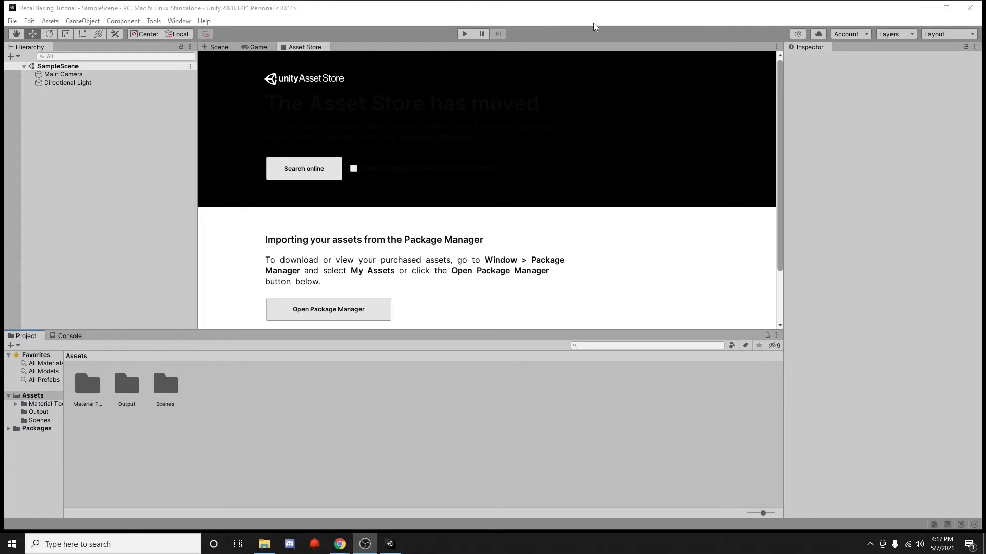
Open the Buffer supplemental tool of Material Tools and show the baked textures in the project's Output folder
left_click(154, 21)
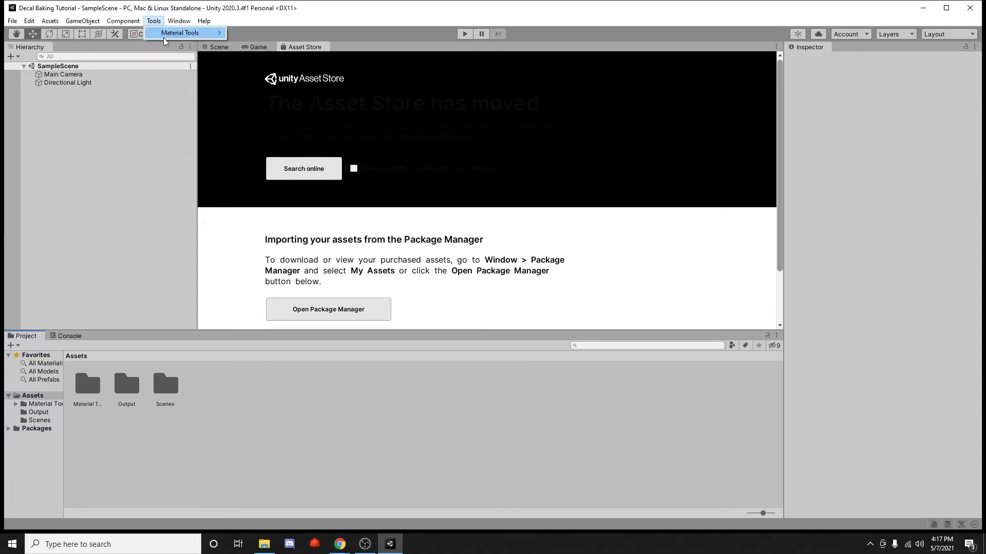
mouse_move(164, 38)
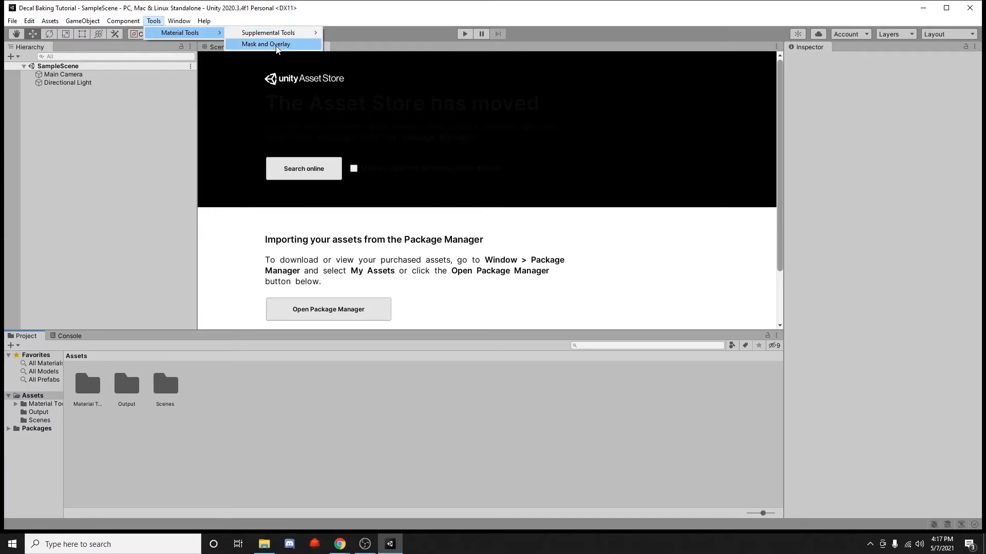
mouse_move(298, 35)
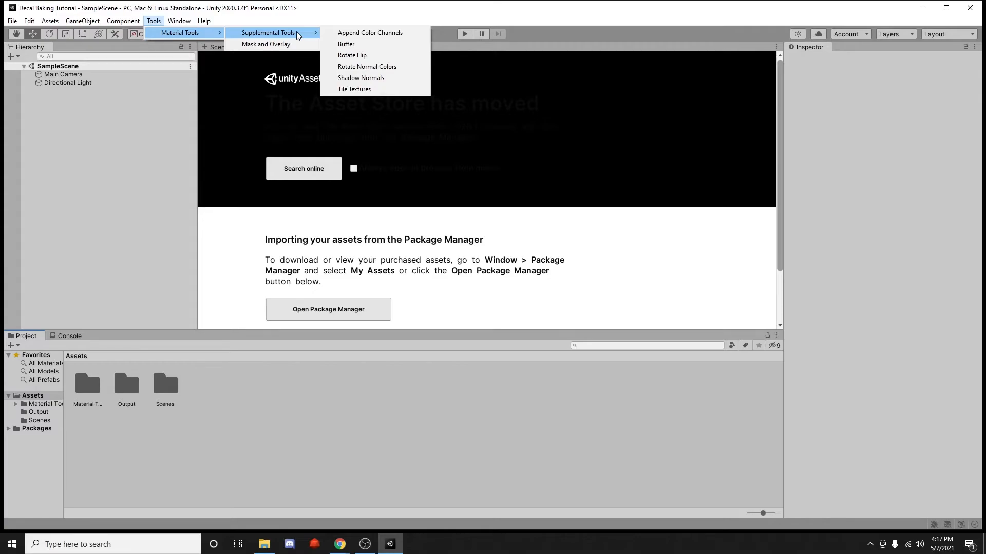
left_click(347, 45)
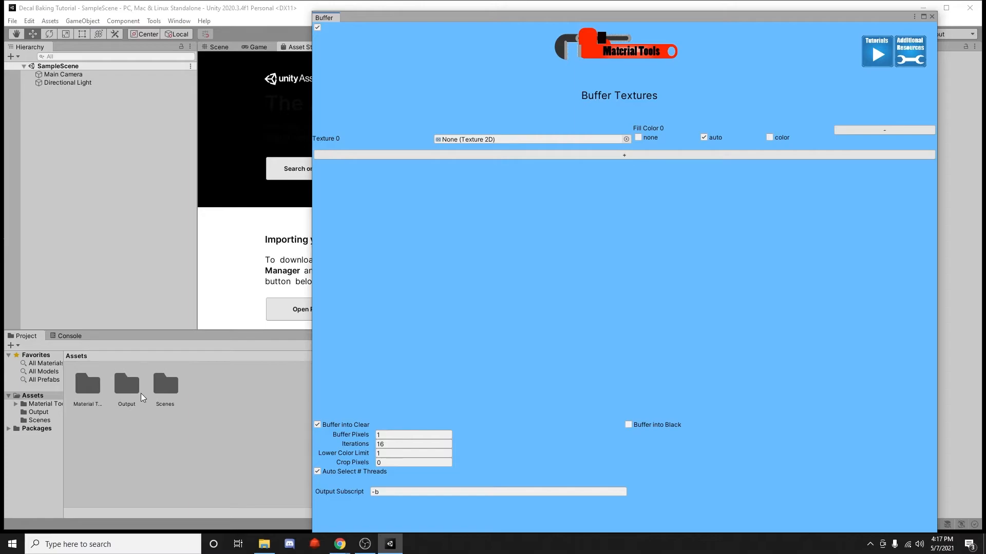
double_click(127, 392)
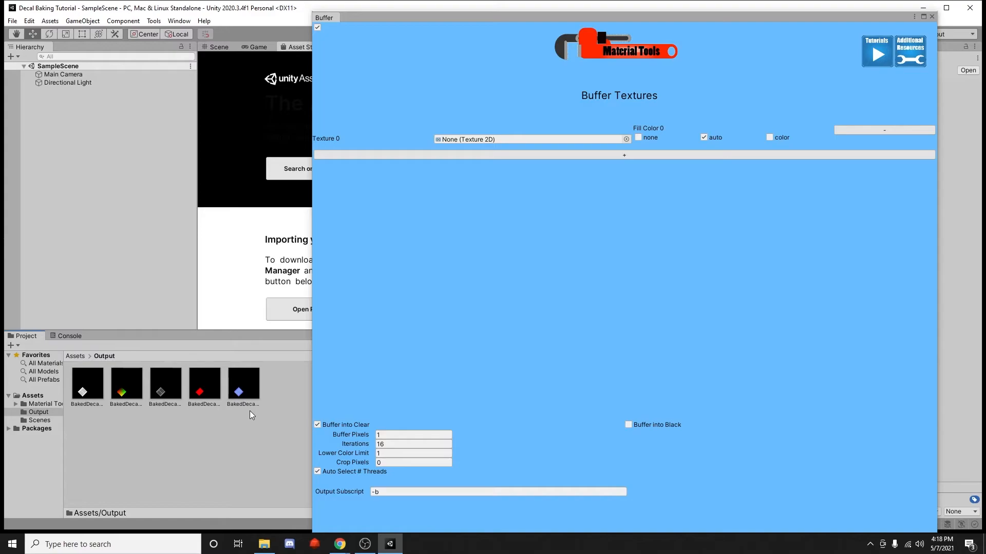
Add two texture slots and assign the baked AO, Height and Normal decal textures as Textures 0, 1 and 2
left_click(517, 154)
left_click(504, 178)
left_click(507, 140)
left_click_drag(507, 139, 507, 140)
left_click_drag(165, 390, 506, 165)
left_click_drag(249, 393, 497, 191)
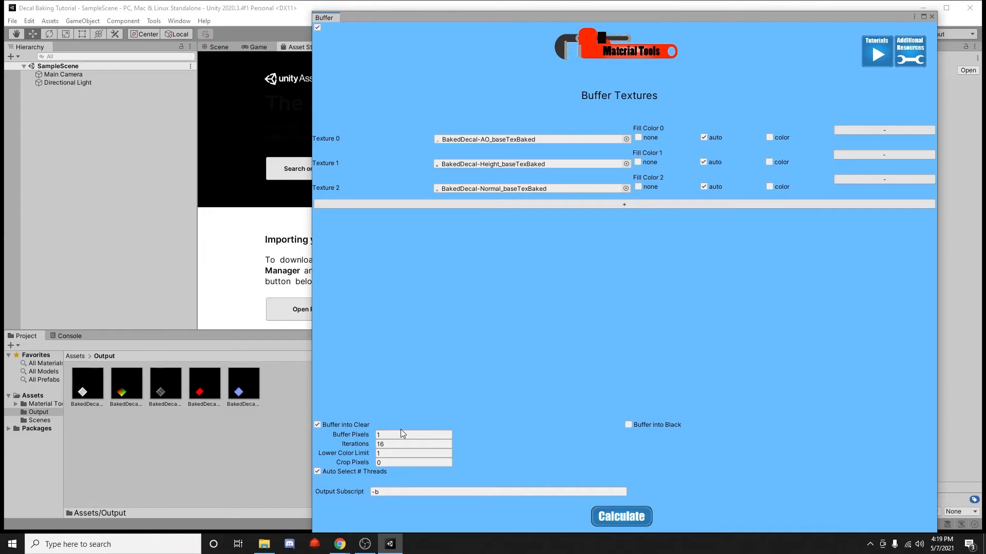
Set the buffer iterations to 0 and the crop pixels to 2, and calculate the buffered textures
left_click(378, 435)
type("0")
left_click(405, 443)
type("0")
left_click(422, 465)
type("2")
left_click(642, 517)
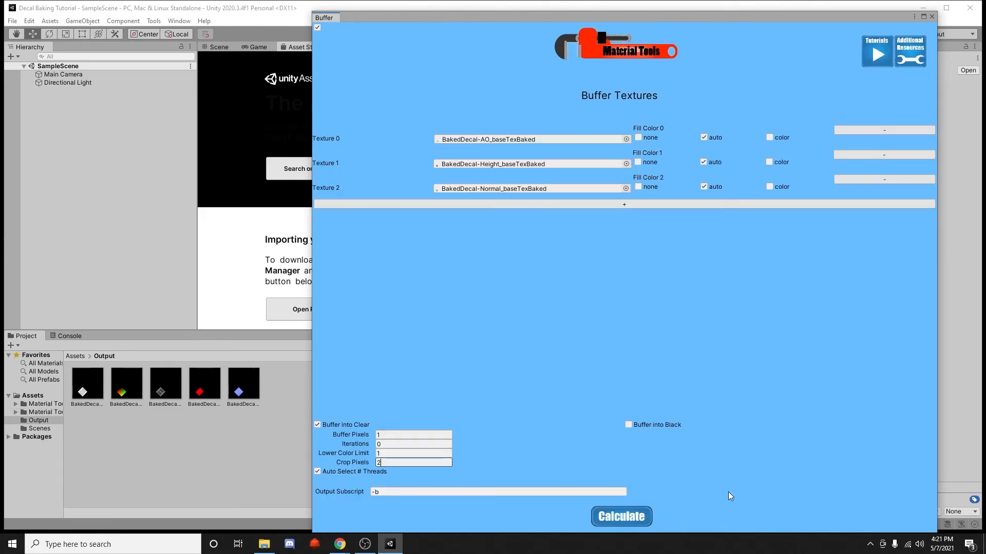
Close the Buffer tool and inspect the buffered AO, Height and Normal textures in Material Tools Output/Buffer/Resources
left_click(931, 16)
left_click_drag(64, 414, 137, 415)
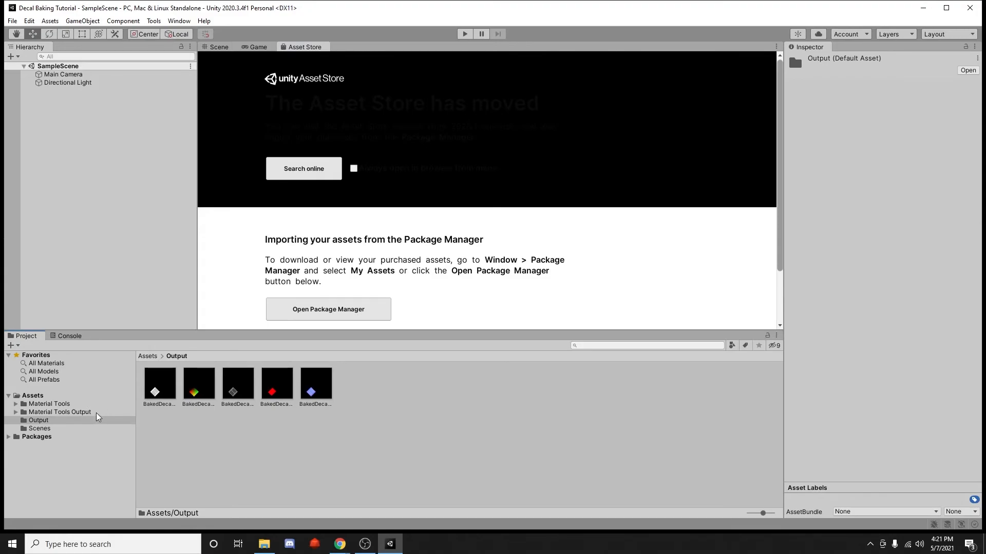
left_click(82, 412)
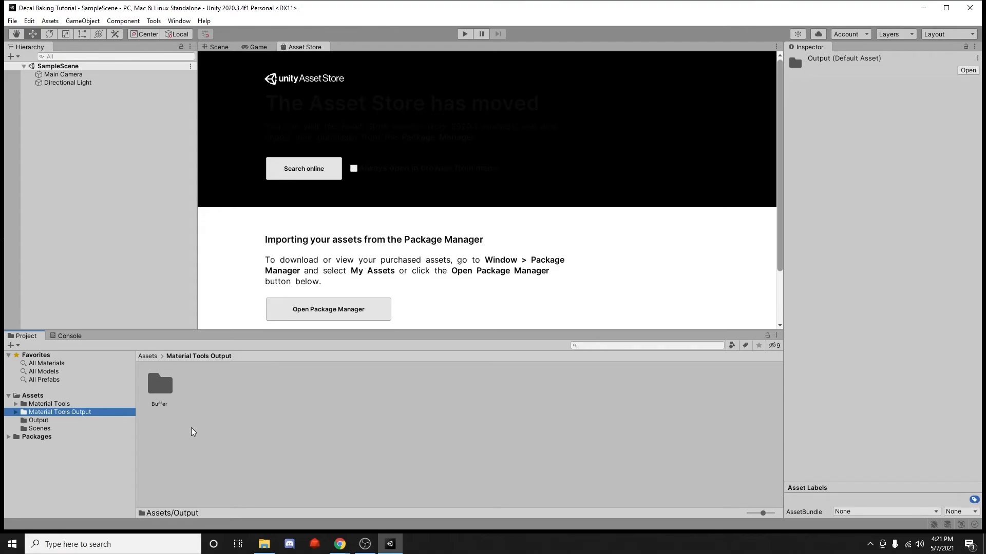
double_click(158, 391)
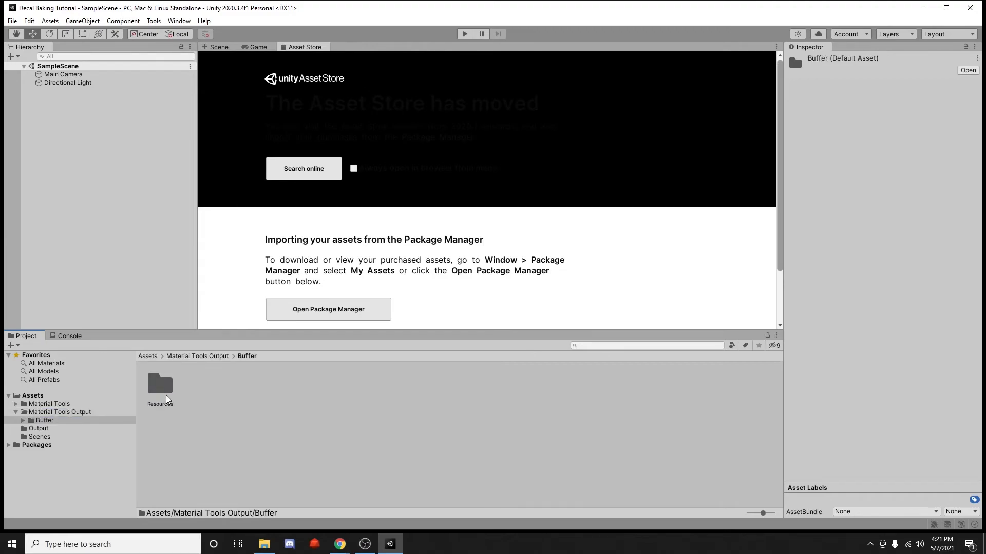
double_click(167, 396)
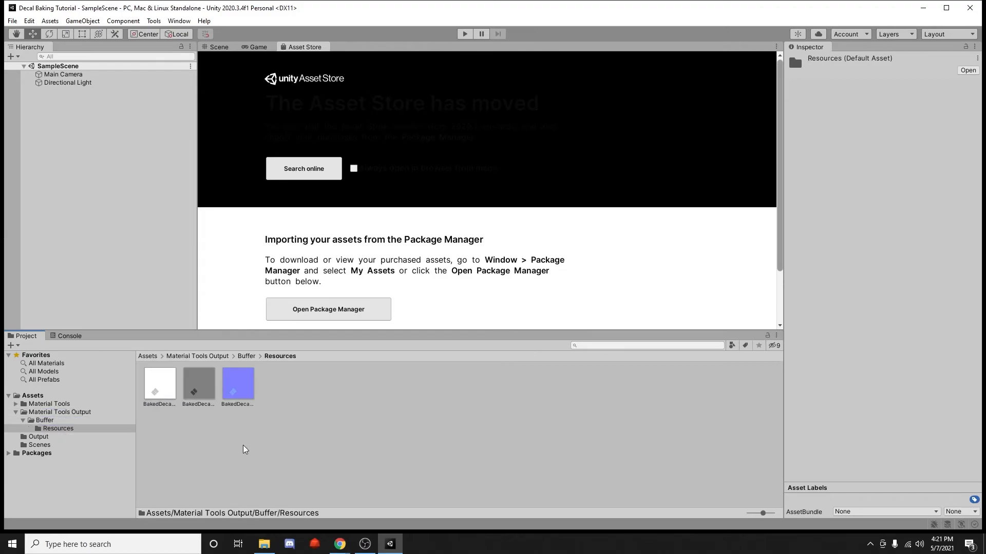
left_click(162, 393)
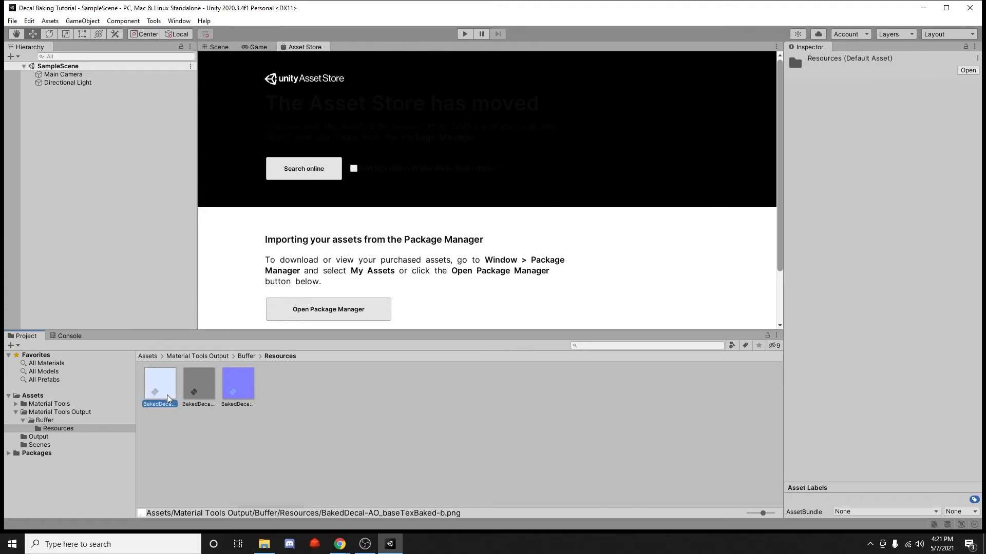
left_click(199, 394)
left_click(237, 397)
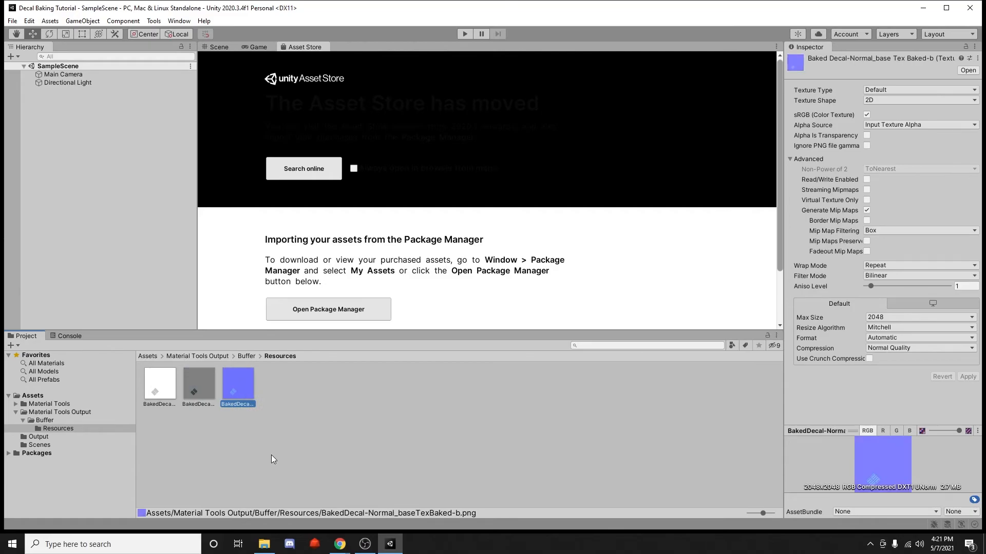
Open the Rotate Normal Colors supplemental tool of Material Tools and place its window clear of the project's assets
left_click(154, 21)
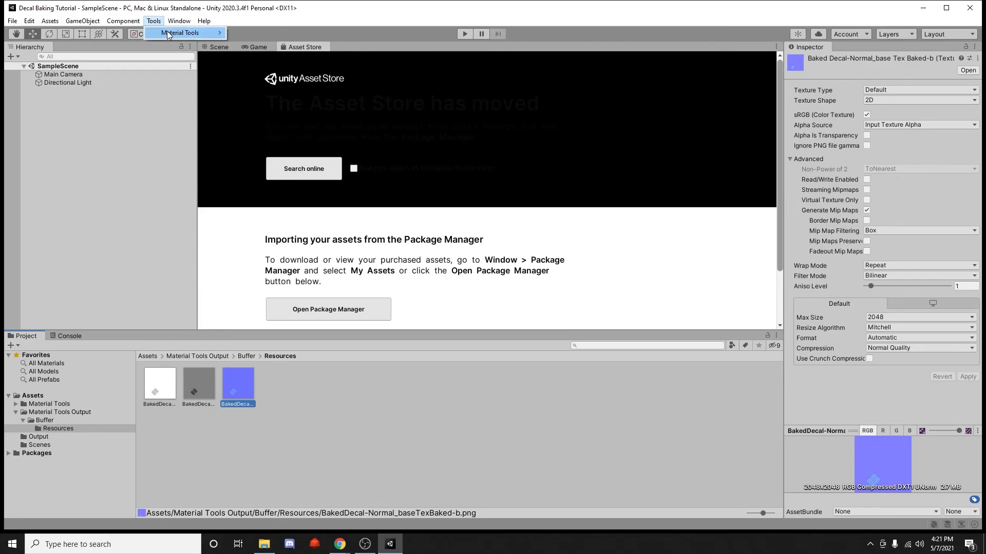
mouse_move(216, 33)
mouse_move(268, 40)
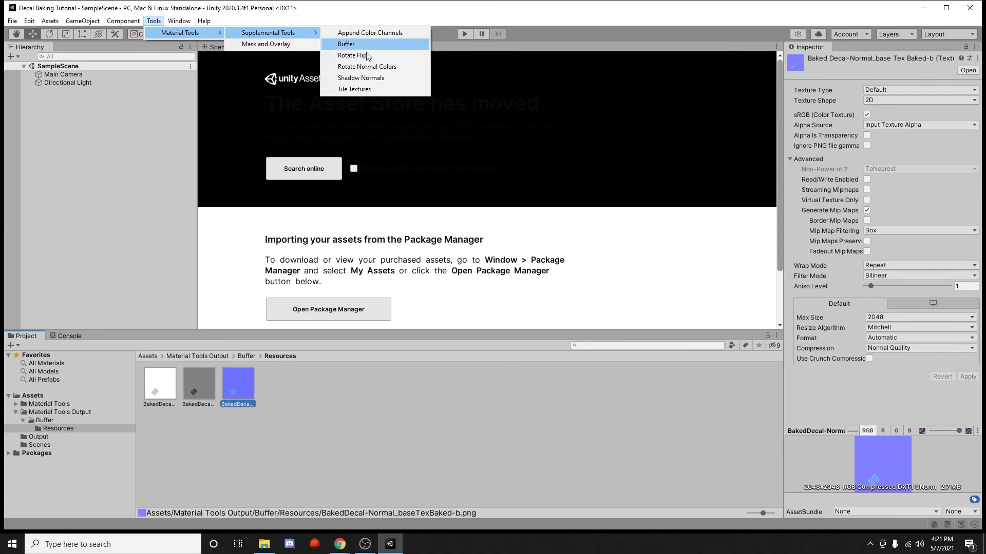
left_click(375, 65)
left_click_drag(821, 57, 701, 51)
Assign the buffered normal texture as Texture 0 and the BakedUV texture from the Output folder as Baked UV Maps 0
left_click_drag(247, 390, 694, 174)
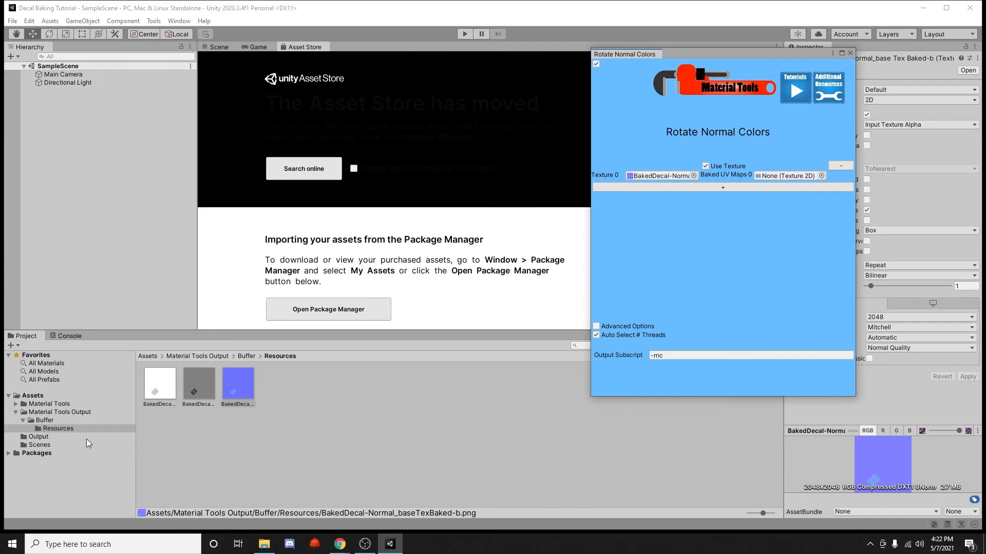
left_click(52, 437)
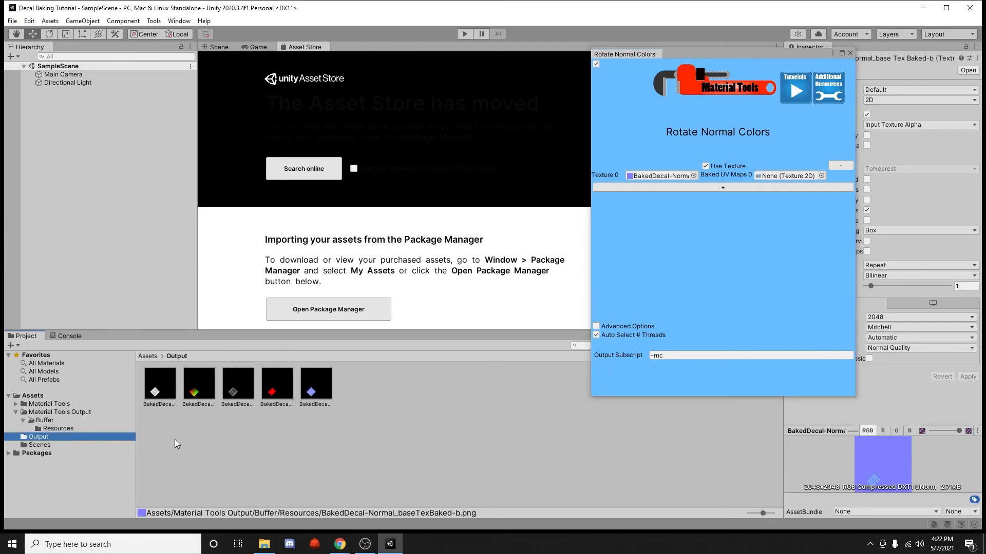
left_click_drag(204, 390, 778, 176)
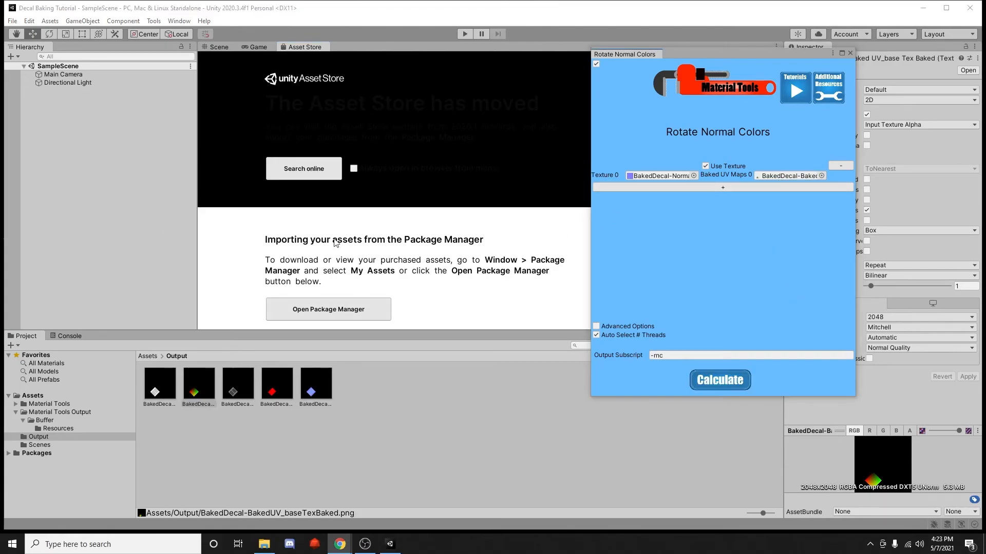
Enable the advanced options, set Round Rotation Degrees to 5, and calculate the rotated normal texture
left_click(603, 328)
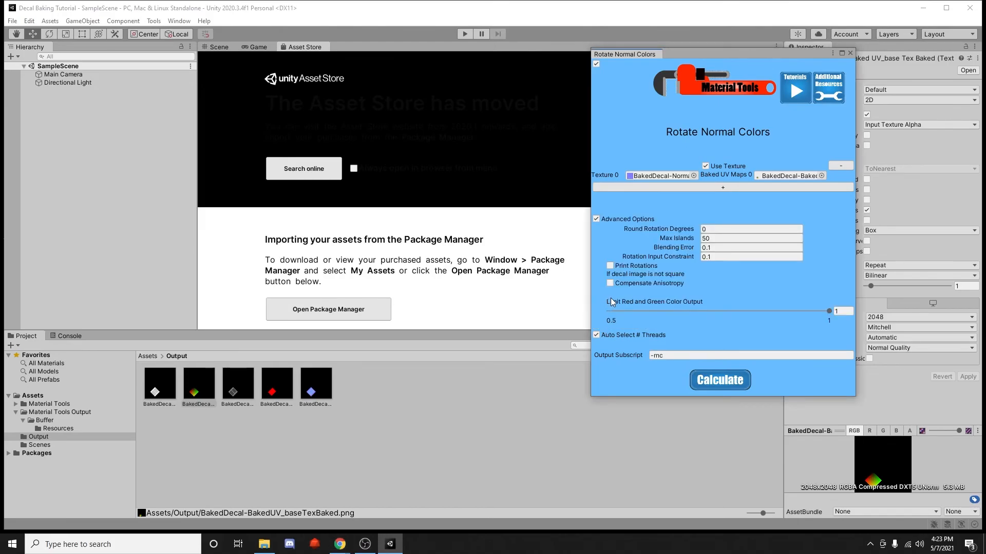
left_click(727, 227)
type("5")
key("Tab")
left_click(152, 287)
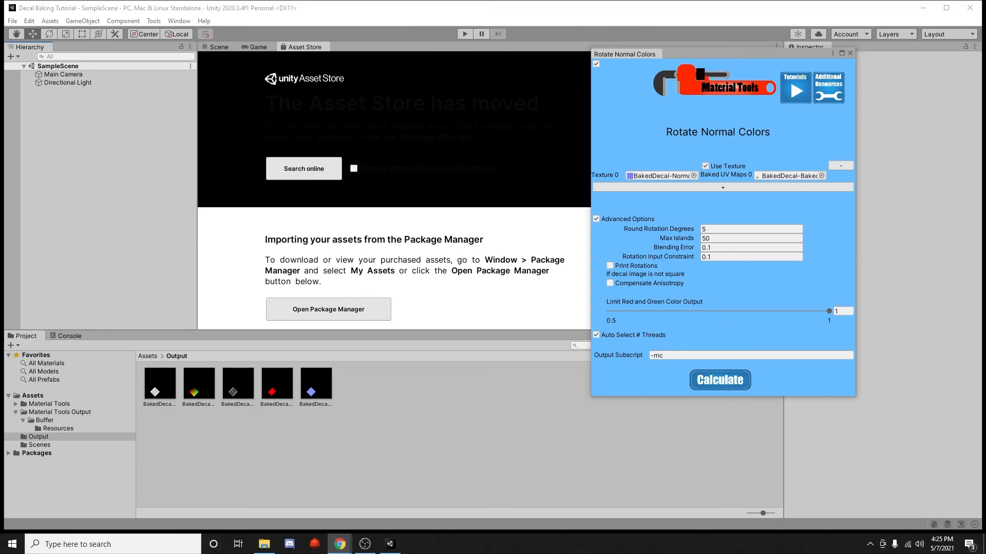
left_click(719, 386)
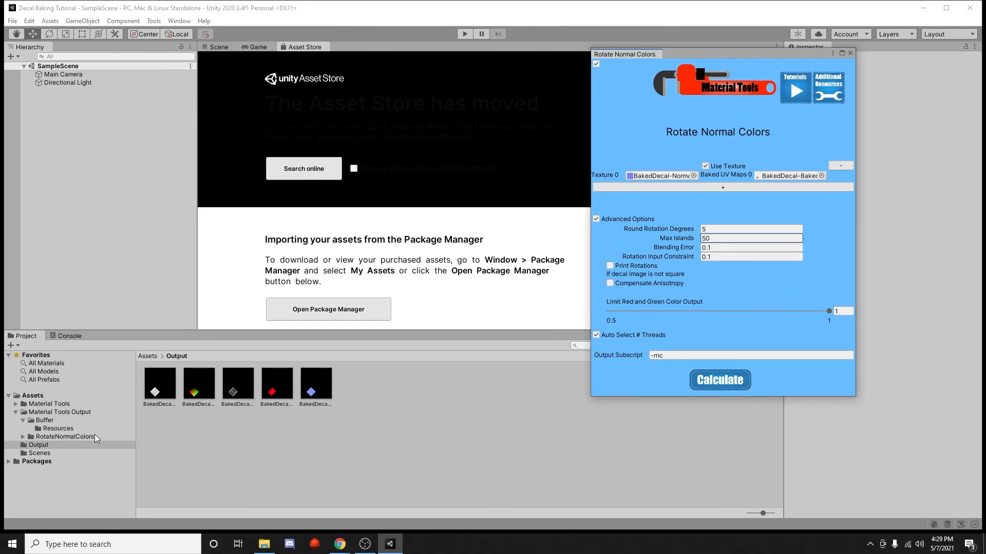
Open the rotated normal texture from Material Tools Output/RotateNormalColors/Resources in the image viewer
left_click(57, 437)
left_click(23, 436)
double_click(159, 386)
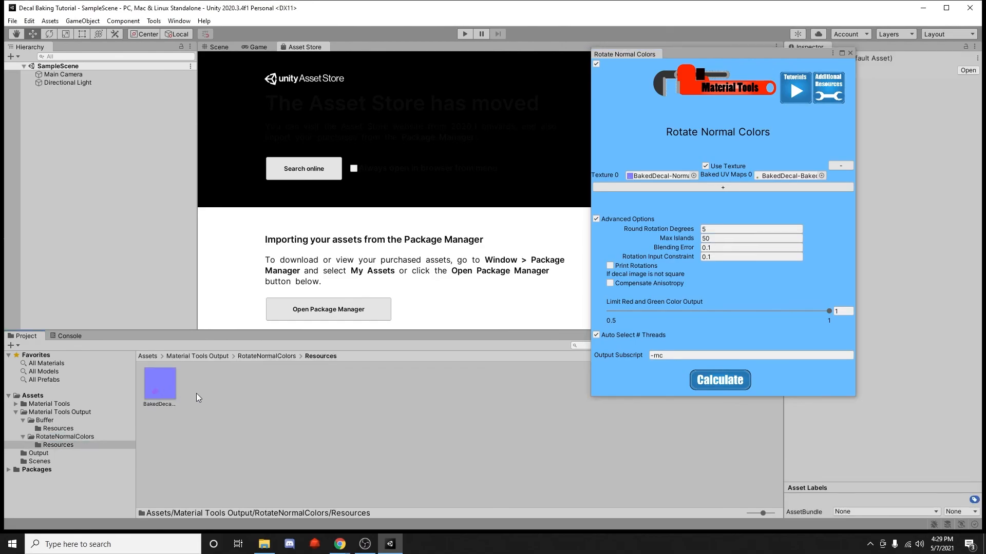
left_click(159, 383)
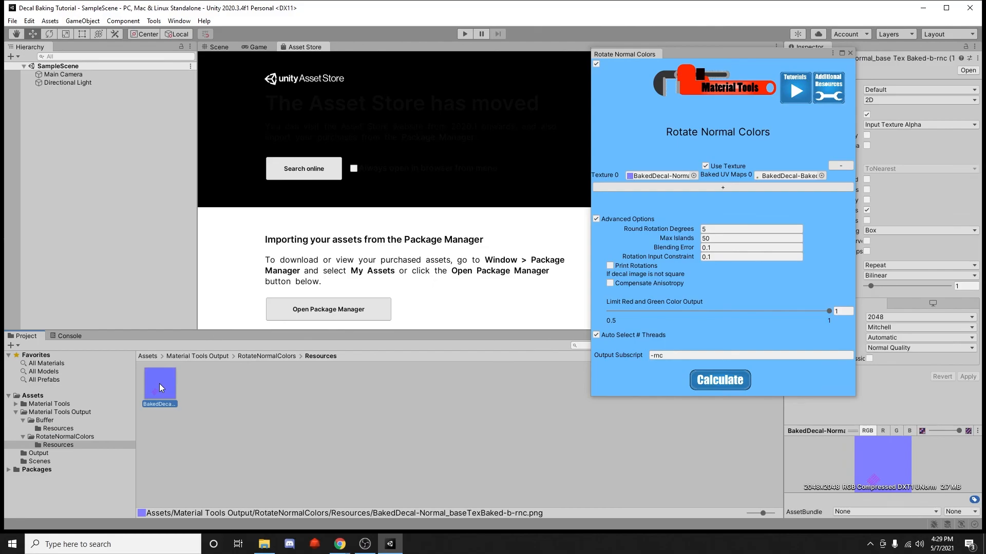
double_click(159, 384)
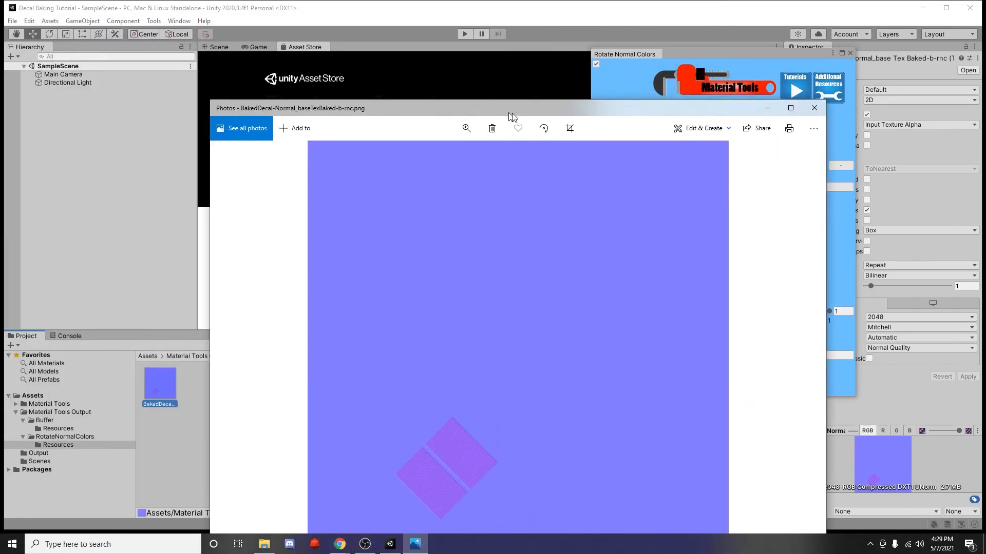
left_click_drag(510, 114, 688, 44)
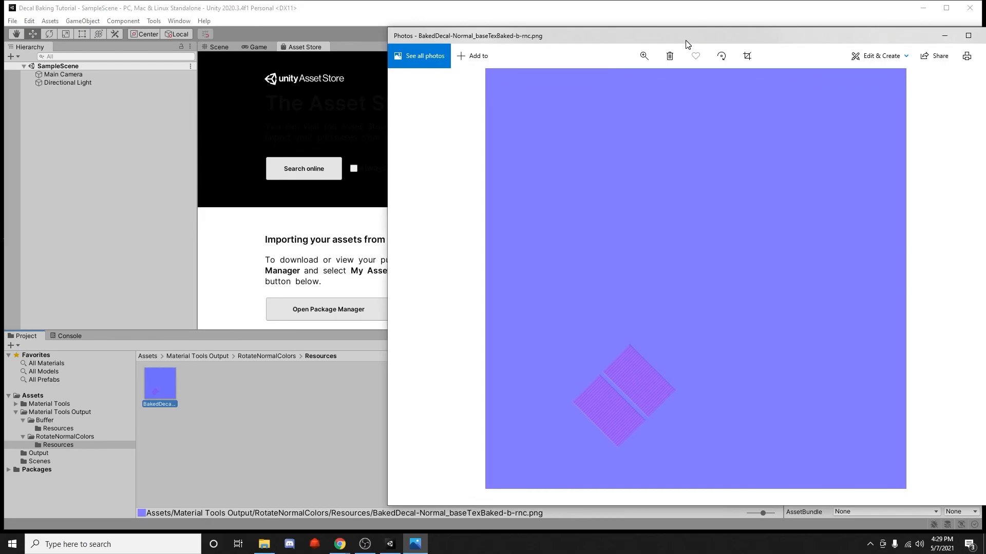
Open the buffered normal texture from Buffer/Resources, compare it side by side with the rotated one, and close both images
left_click(66, 427)
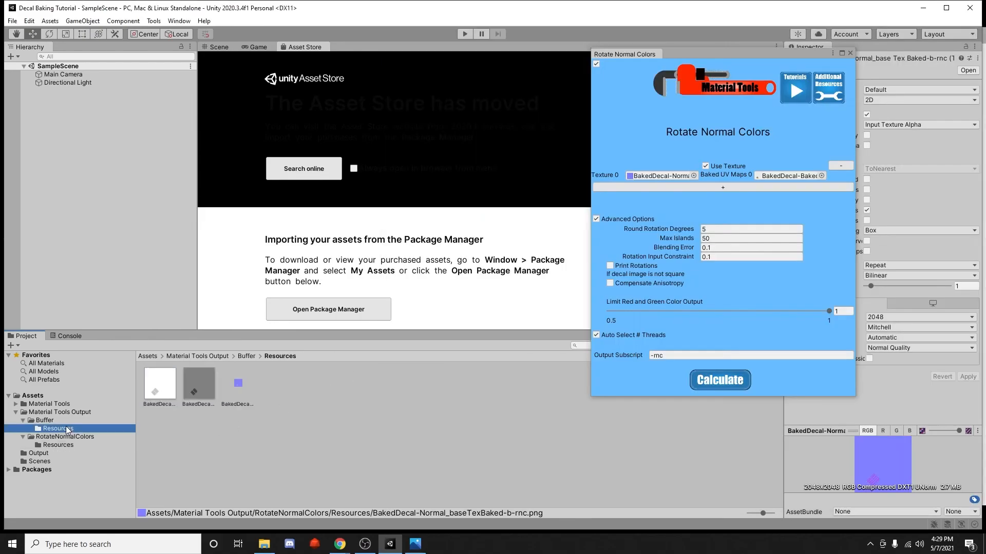
left_click(232, 389)
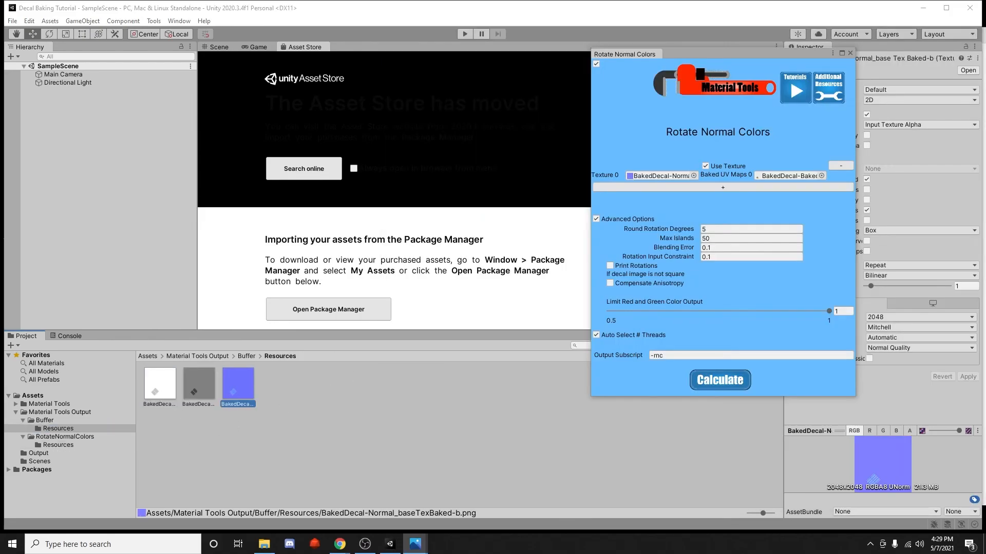
left_click_drag(0, 36, 231, 43)
mouse_move(415, 544)
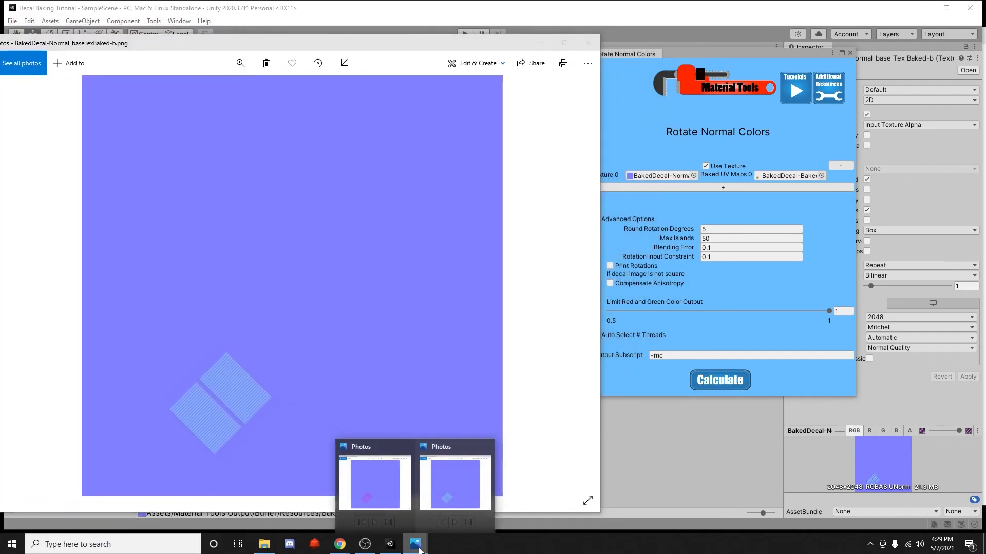
left_click(449, 491)
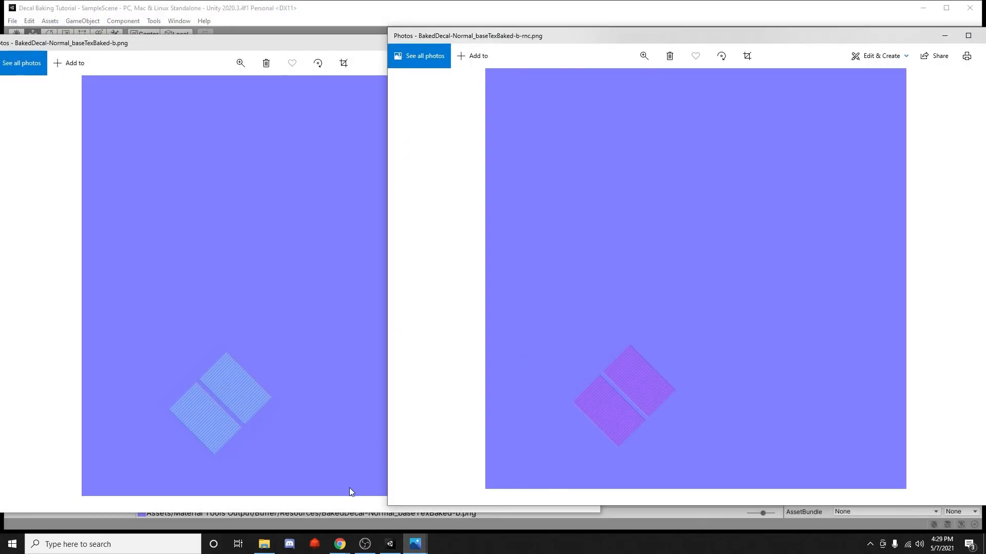
left_click_drag(846, 40, 761, 47)
left_click(905, 43)
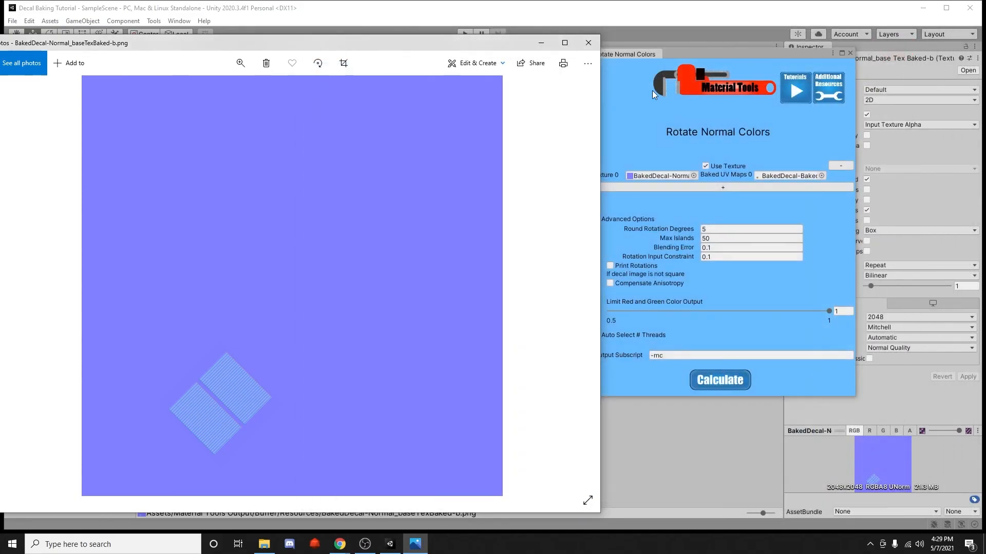
left_click(589, 43)
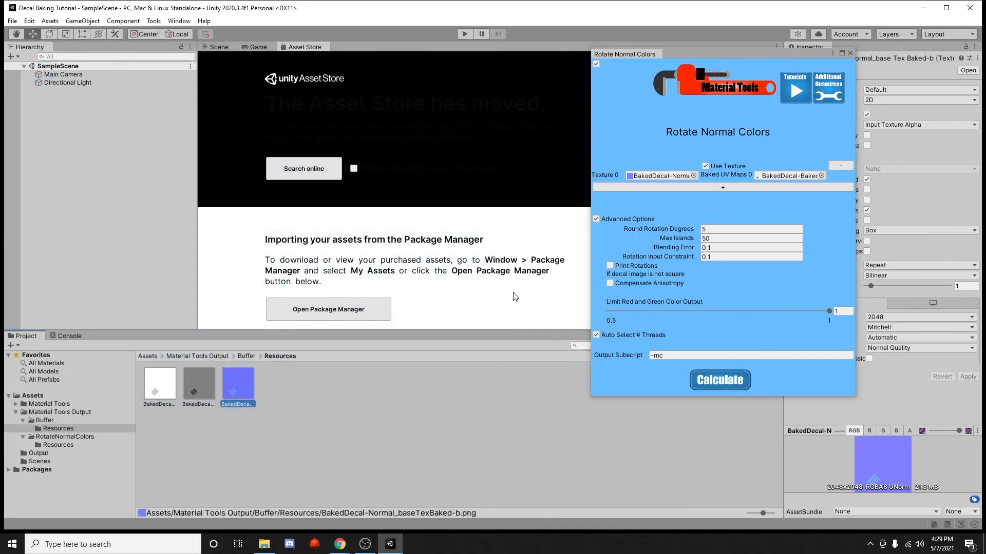